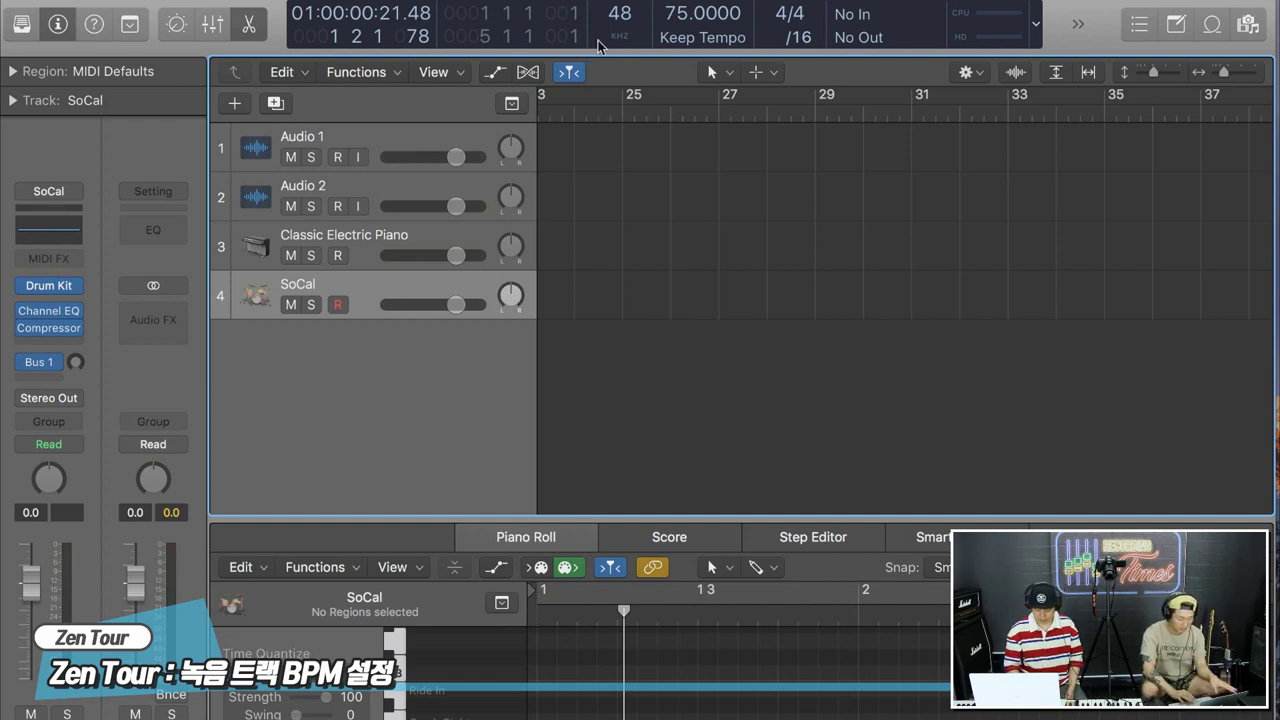
Set the project tempo to 96 BPM and record a MIDI drum pattern on the SoCal track from bar 3.
double_click(668, 12)
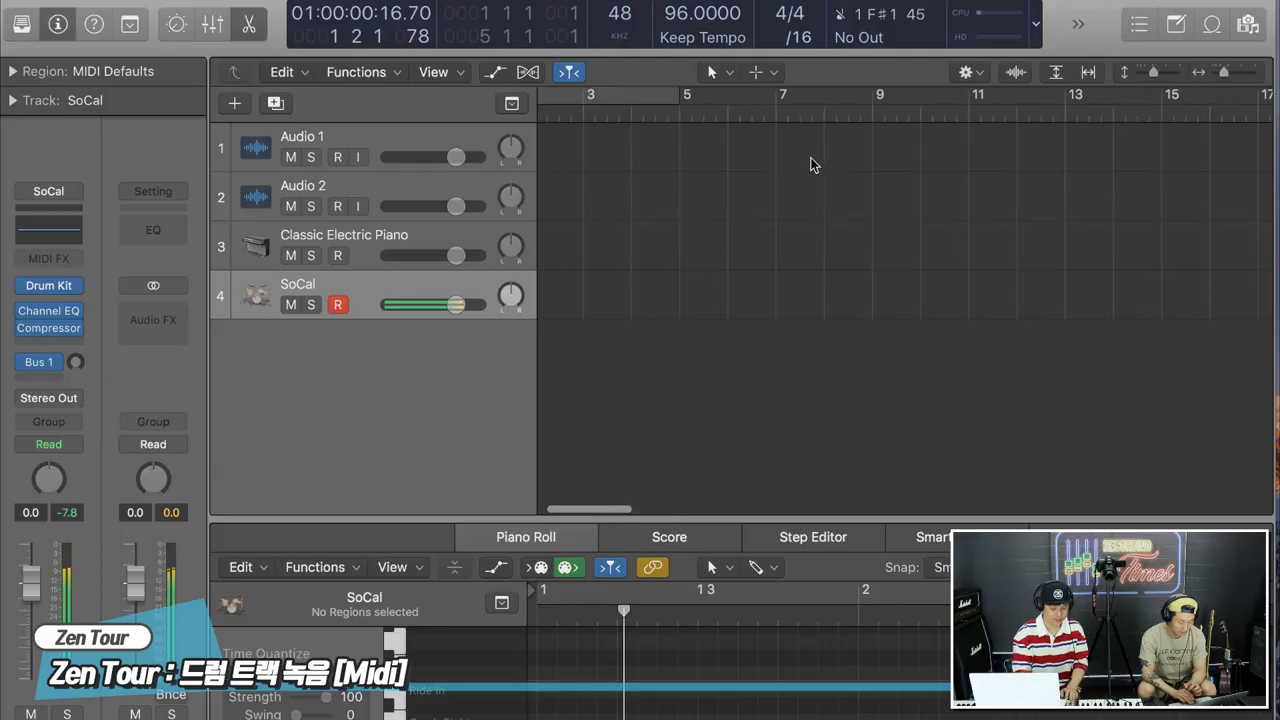
scroll(810, 165, left, 3)
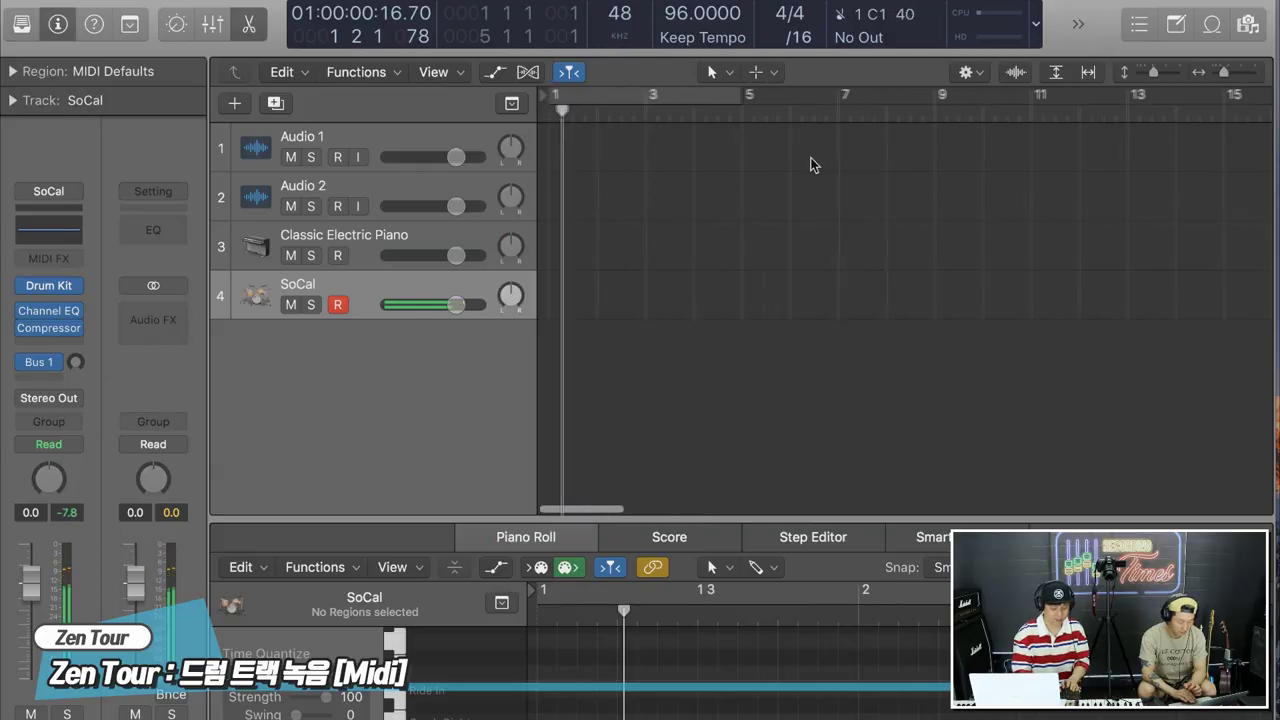
click(1076, 26)
click(1098, 34)
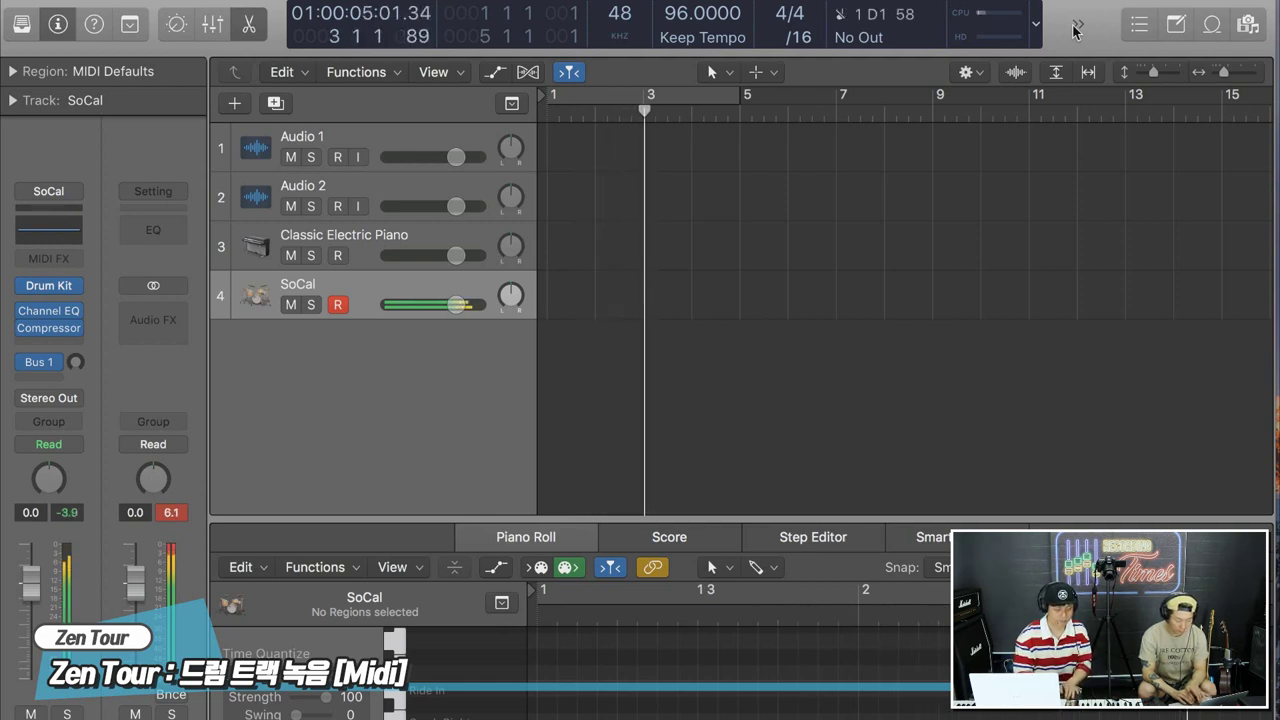
key(space)
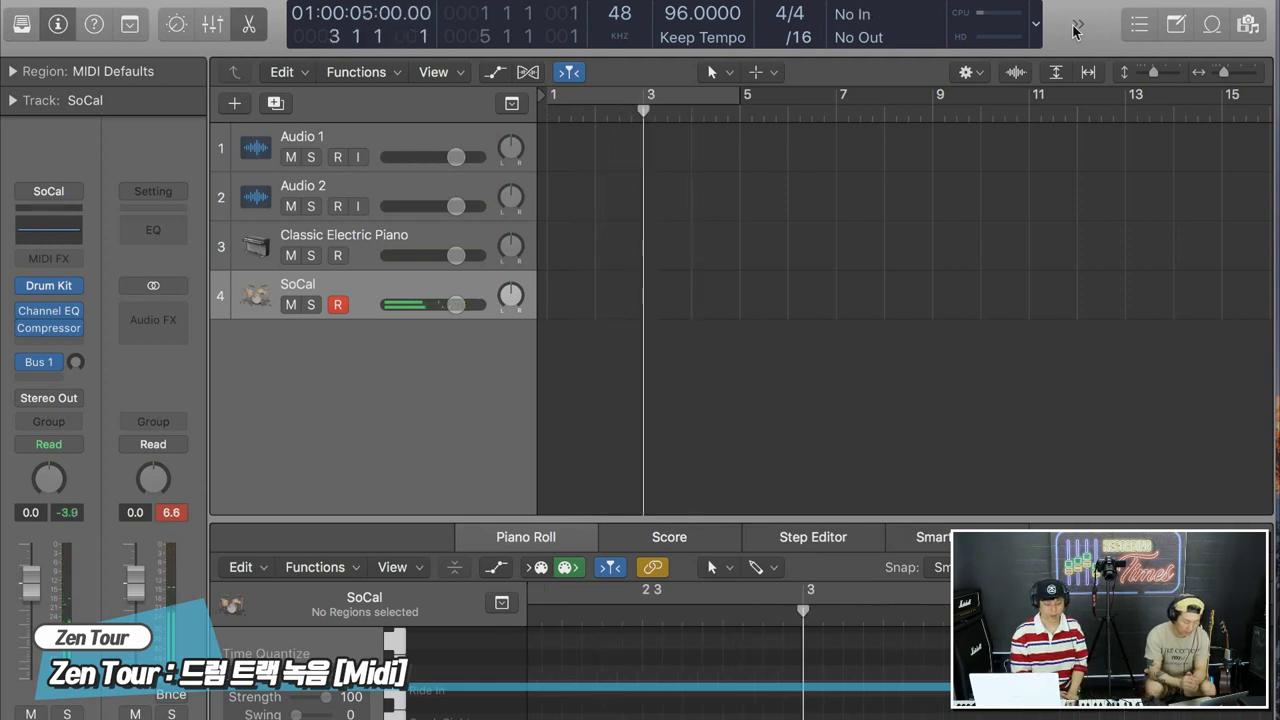
key(r)
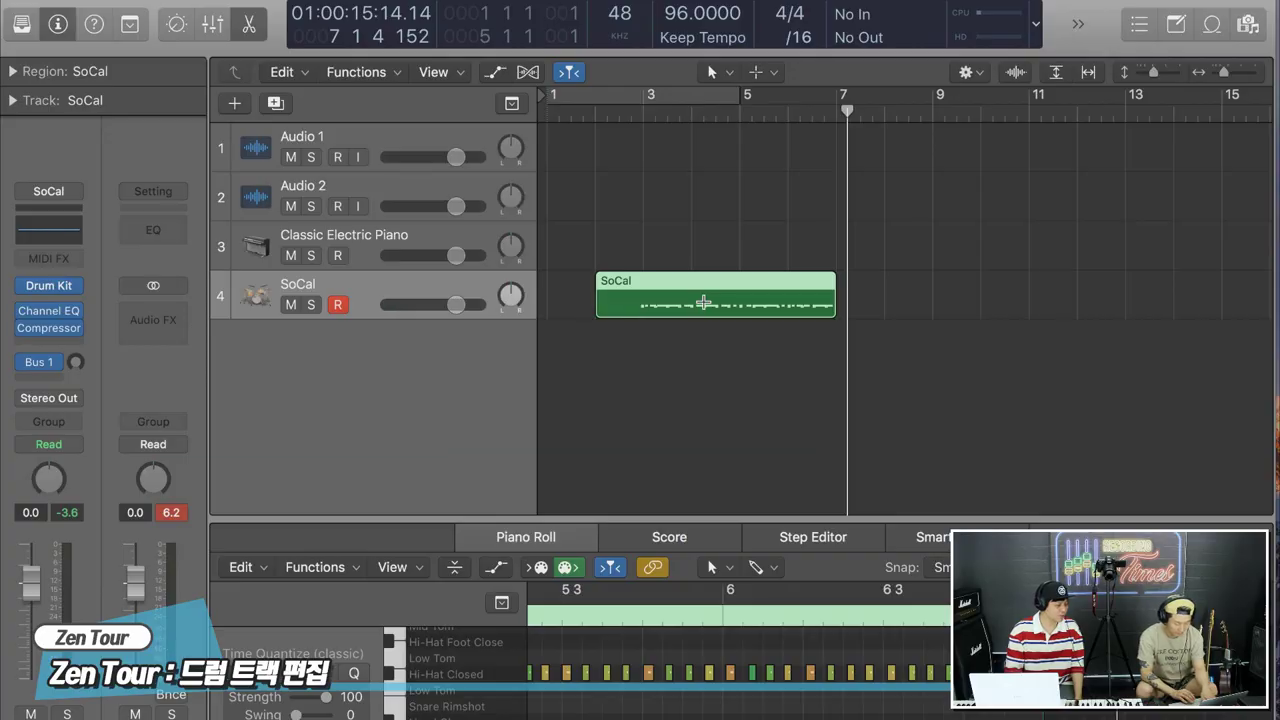
Open the recorded SoCal region in its own Piano Roll window and quantize all its notes to 1/16 Swing B.
double_click(704, 302)
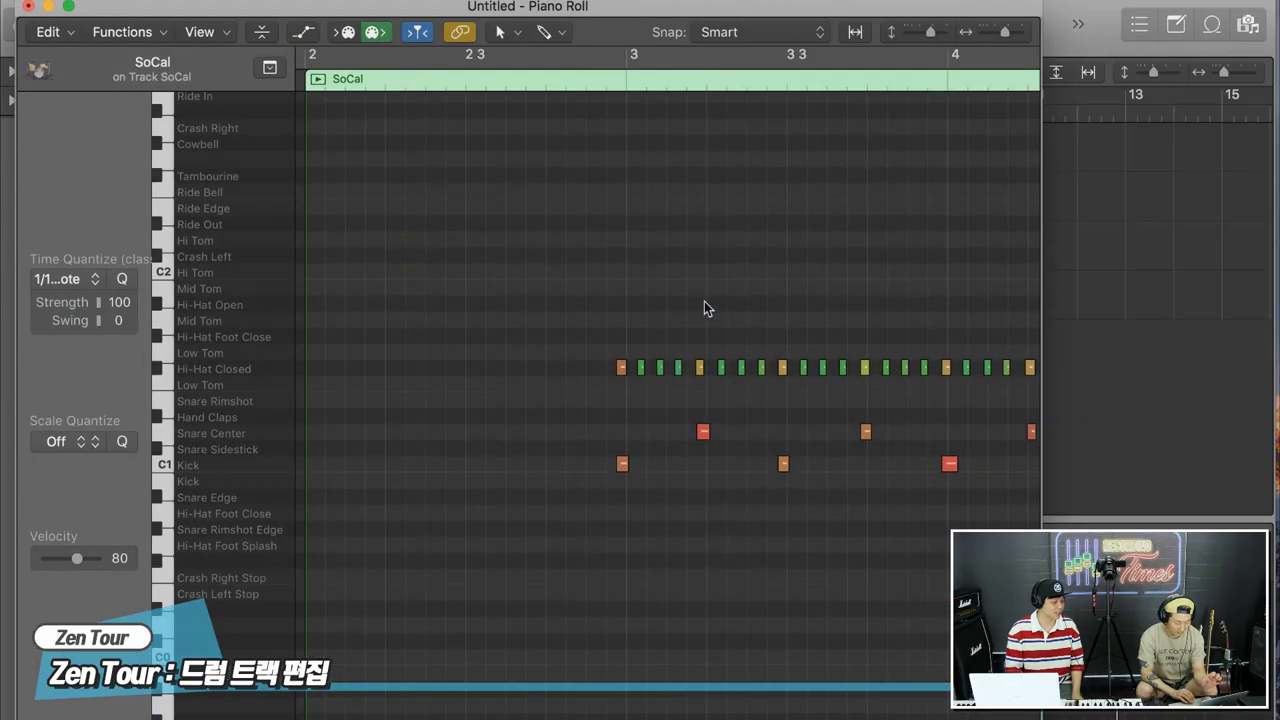
key(super+Left)
key(super+Left)
key(super+Left)
key(super+Left)
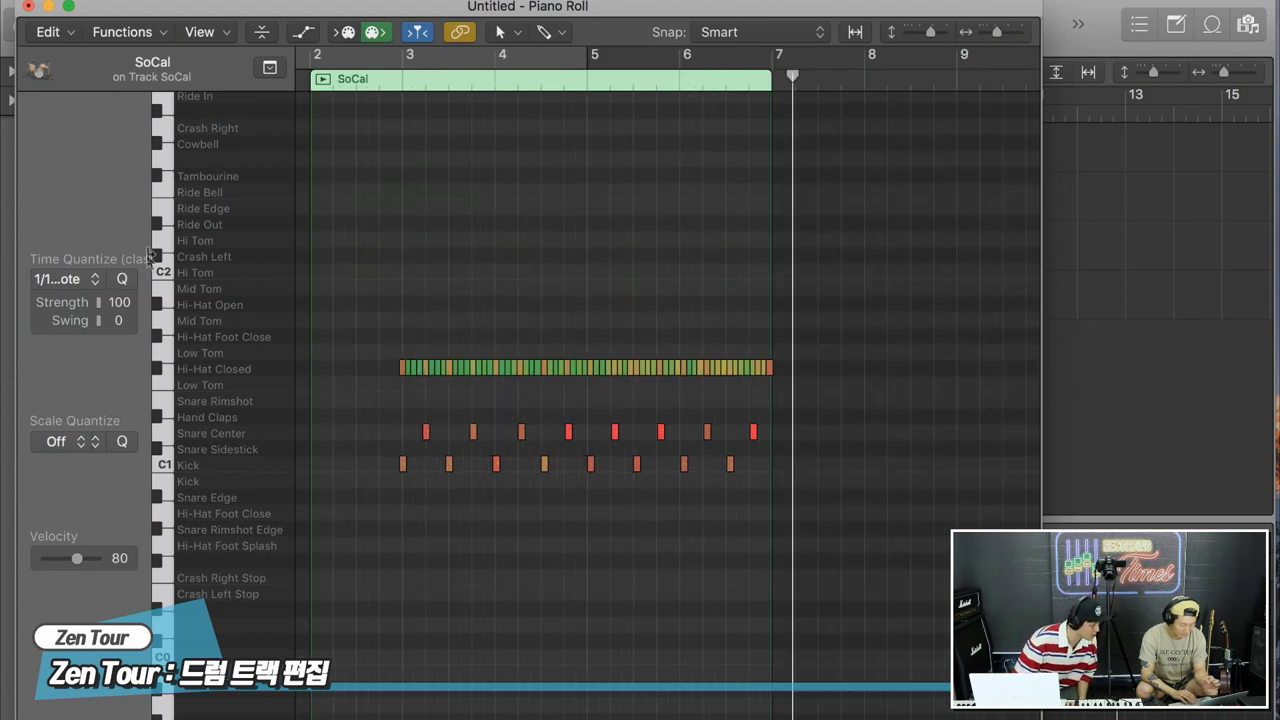
drag(295, 227, 388, 225)
click(134, 279)
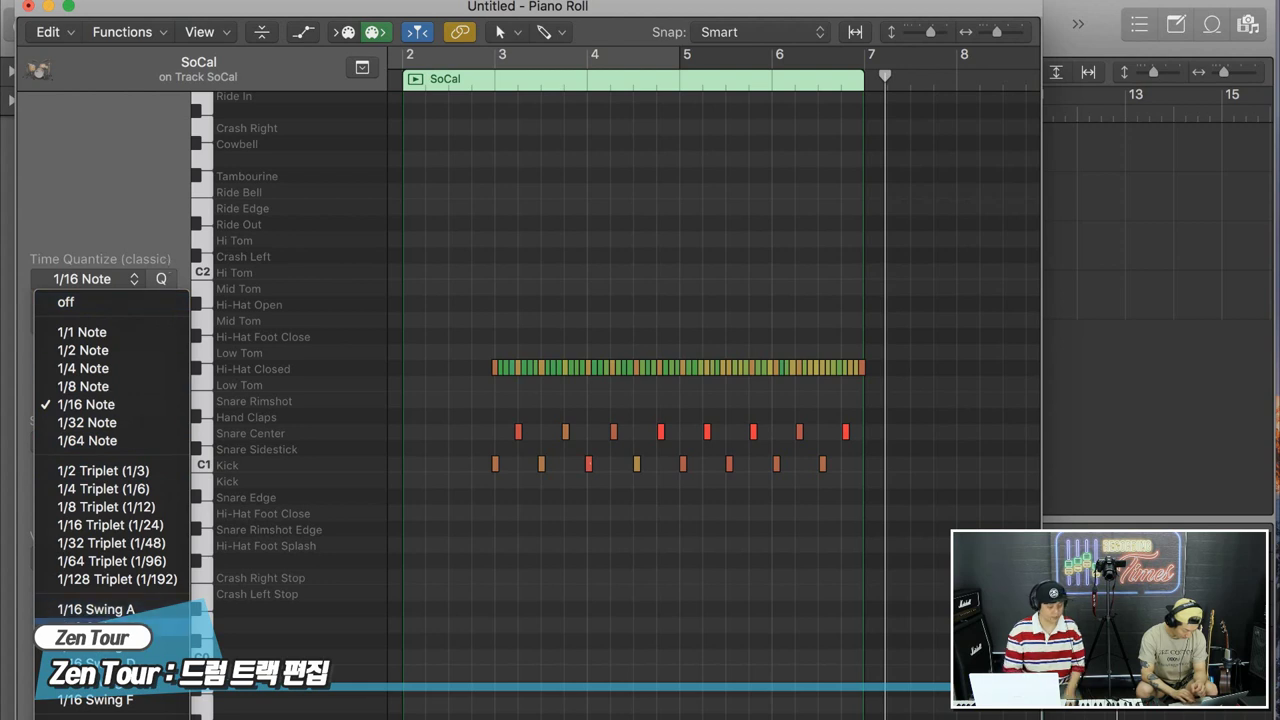
click(95, 627)
drag(446, 350, 916, 528)
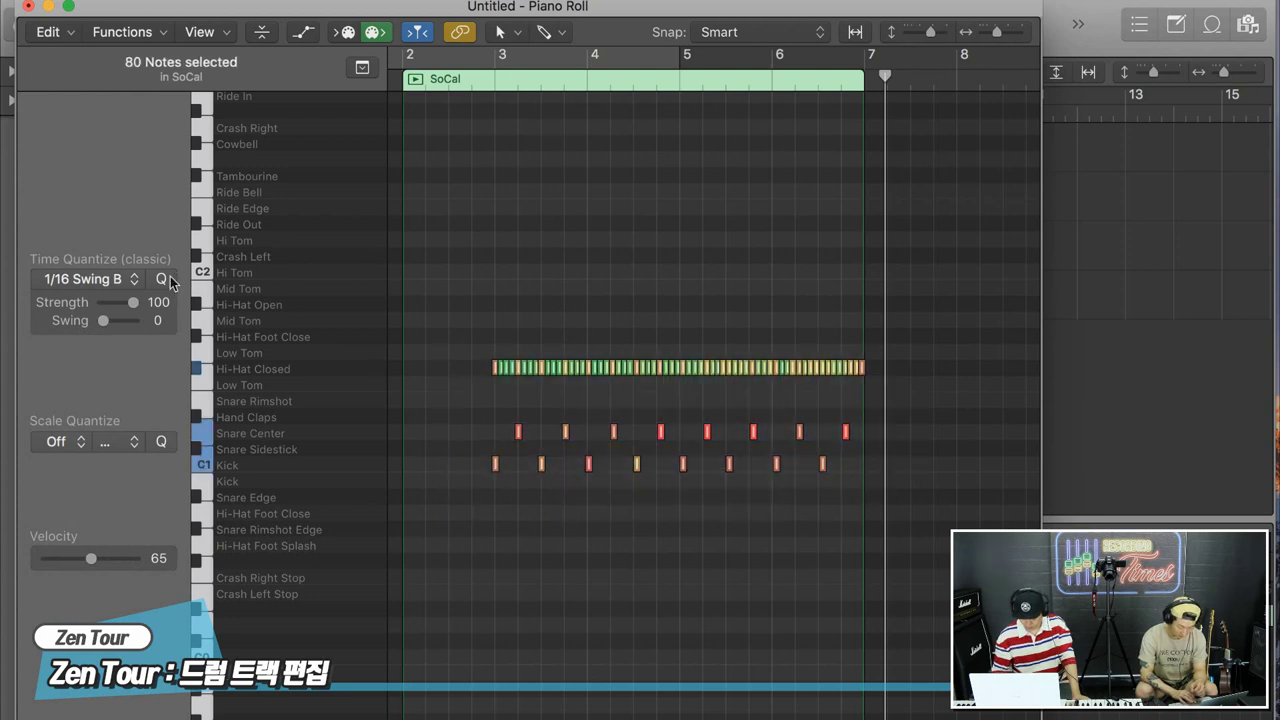
click(169, 280)
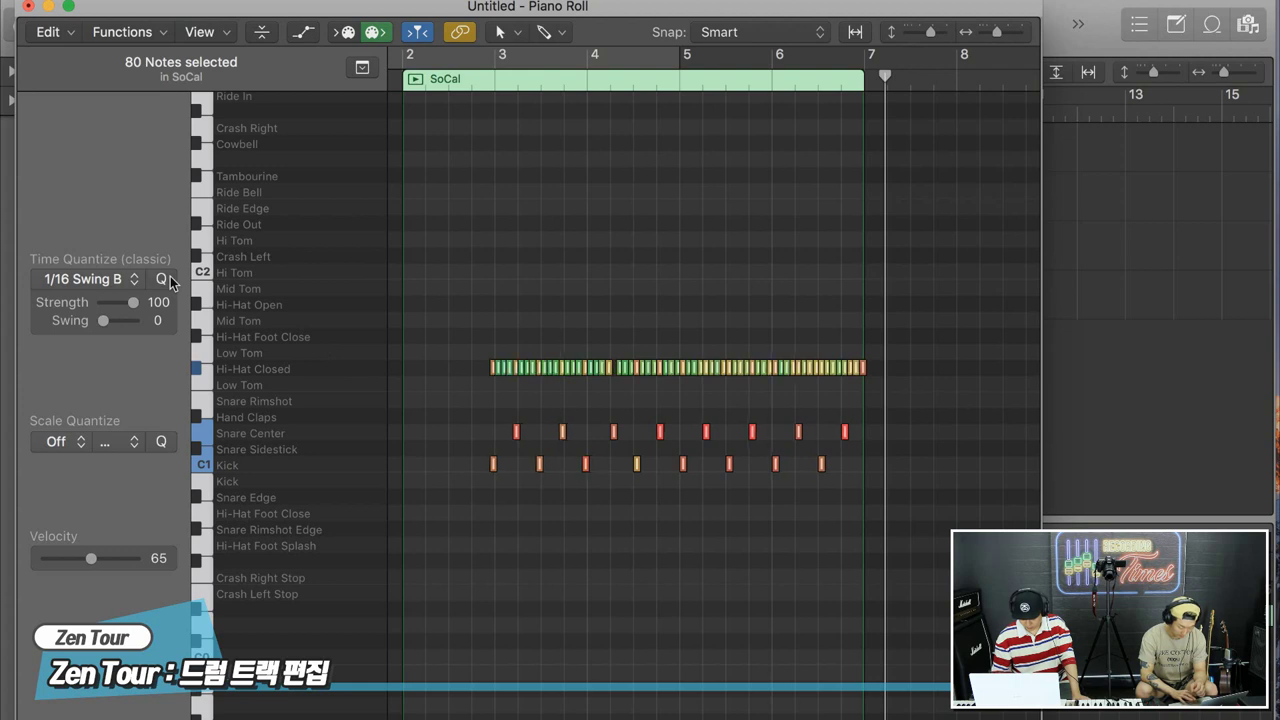
Examine the timing of the quantized drum notes across the SoCal region and play it from bar 3.
click(559, 315)
key(super+Right)
key(super+Right)
key(super+Right)
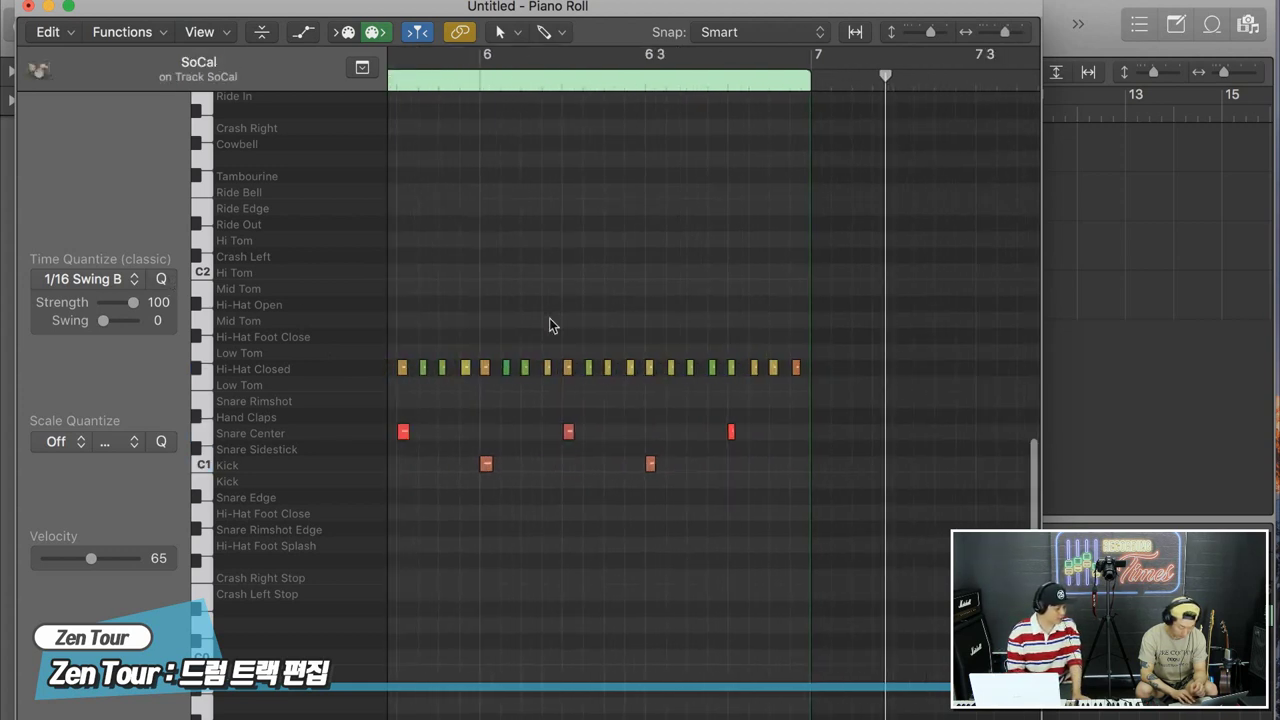
scroll(549, 318, left, 6)
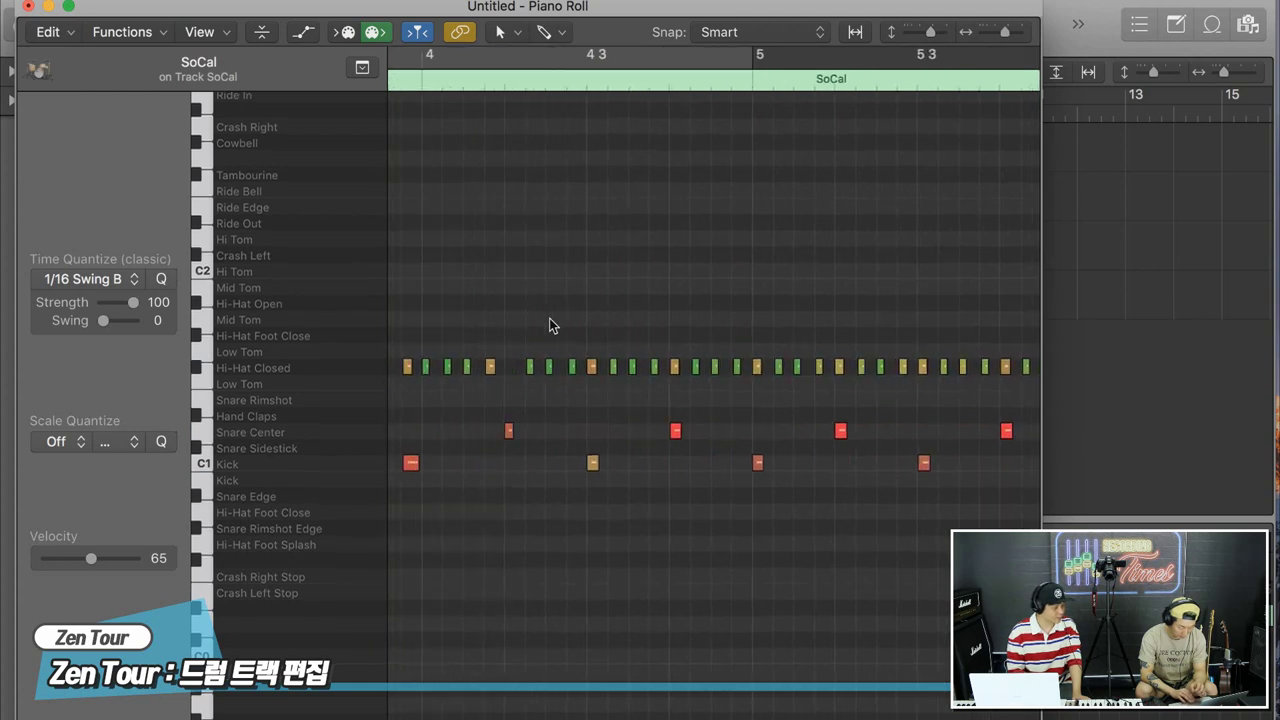
scroll(549, 325, left, 2)
key(super+Left)
key(super+Left)
key(super+Left)
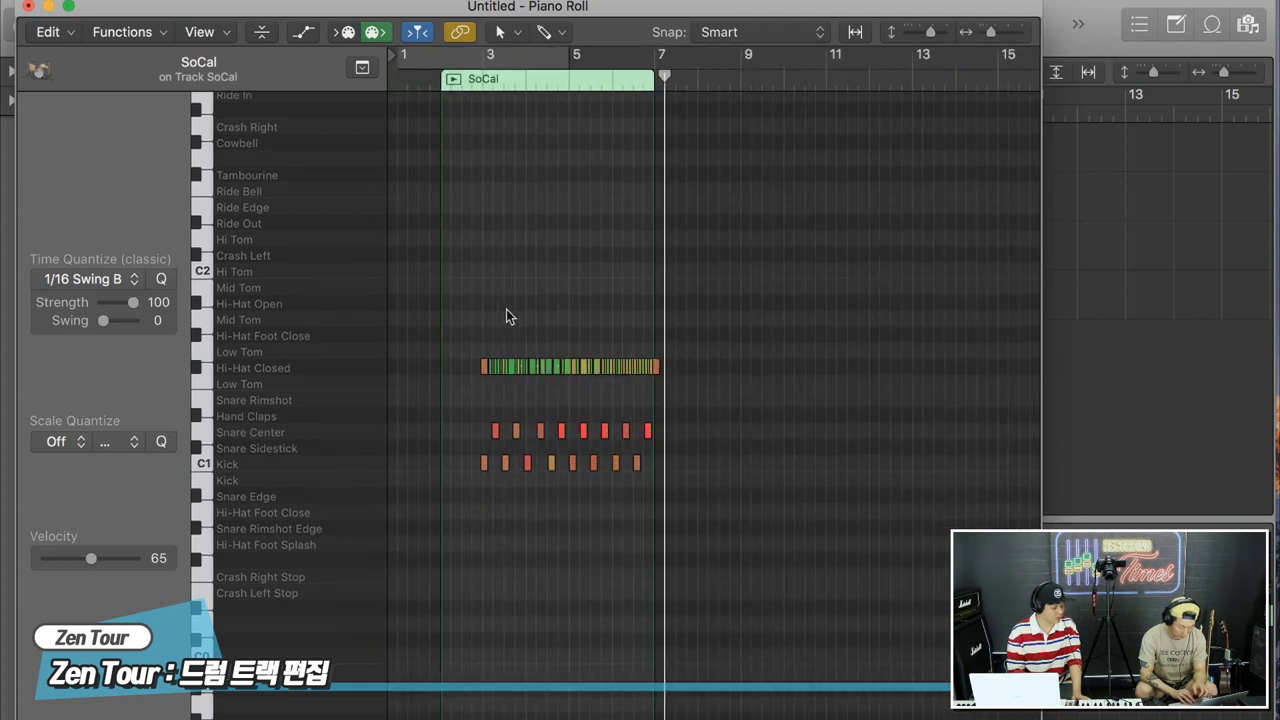
click(474, 86)
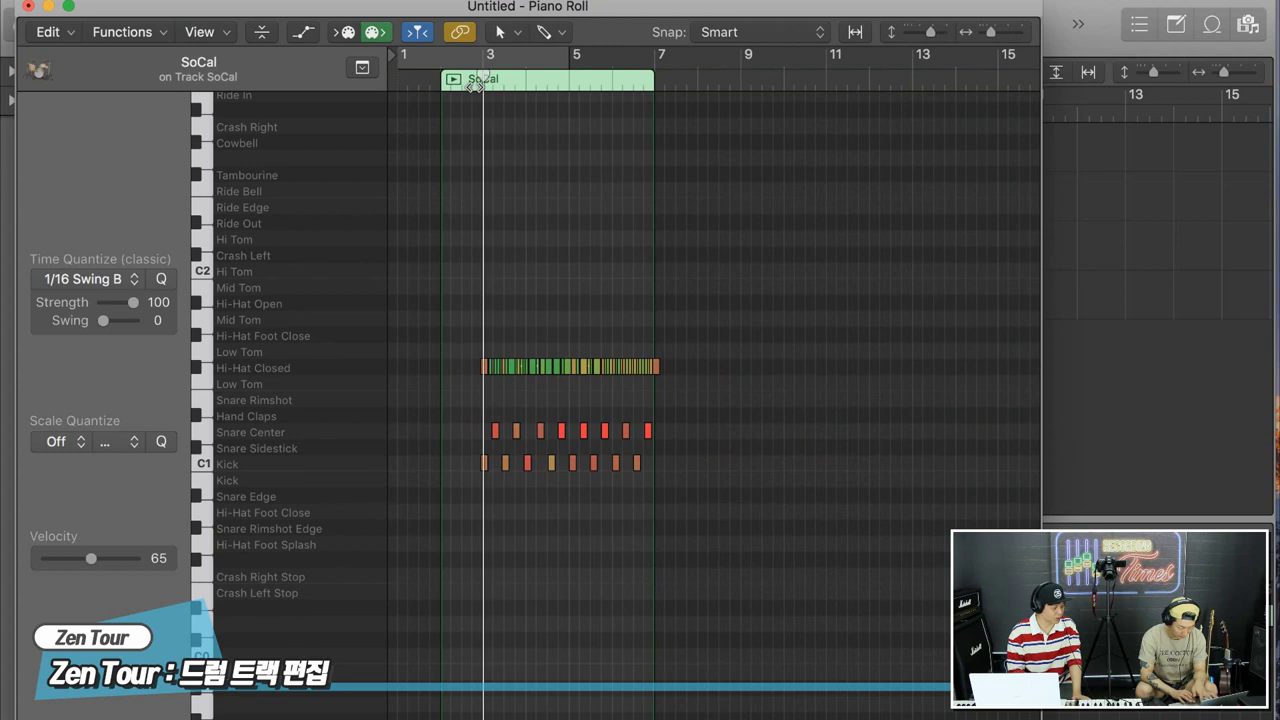
key(space)
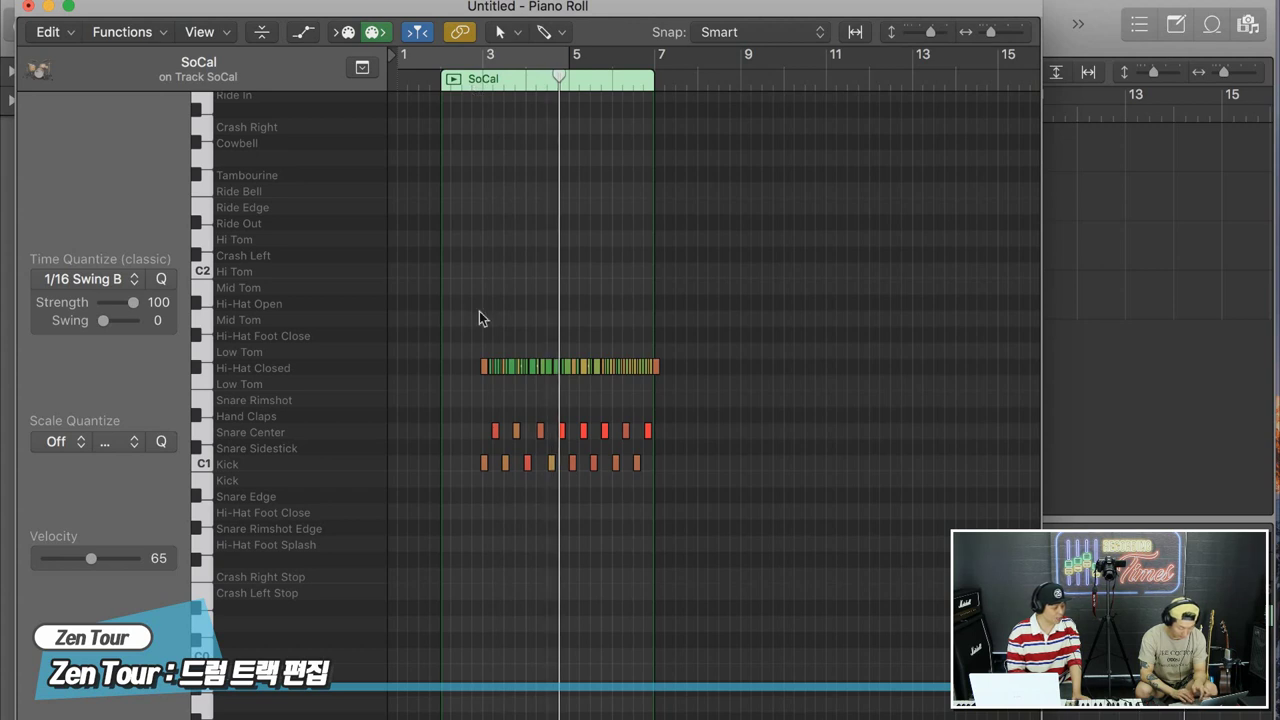
Shift the early drum notes from the region's first note to just past bar 4 later, aligning the first kick with bar 3.
key(super+Right)
key(super+Right)
key(super+Right)
key(super+Right)
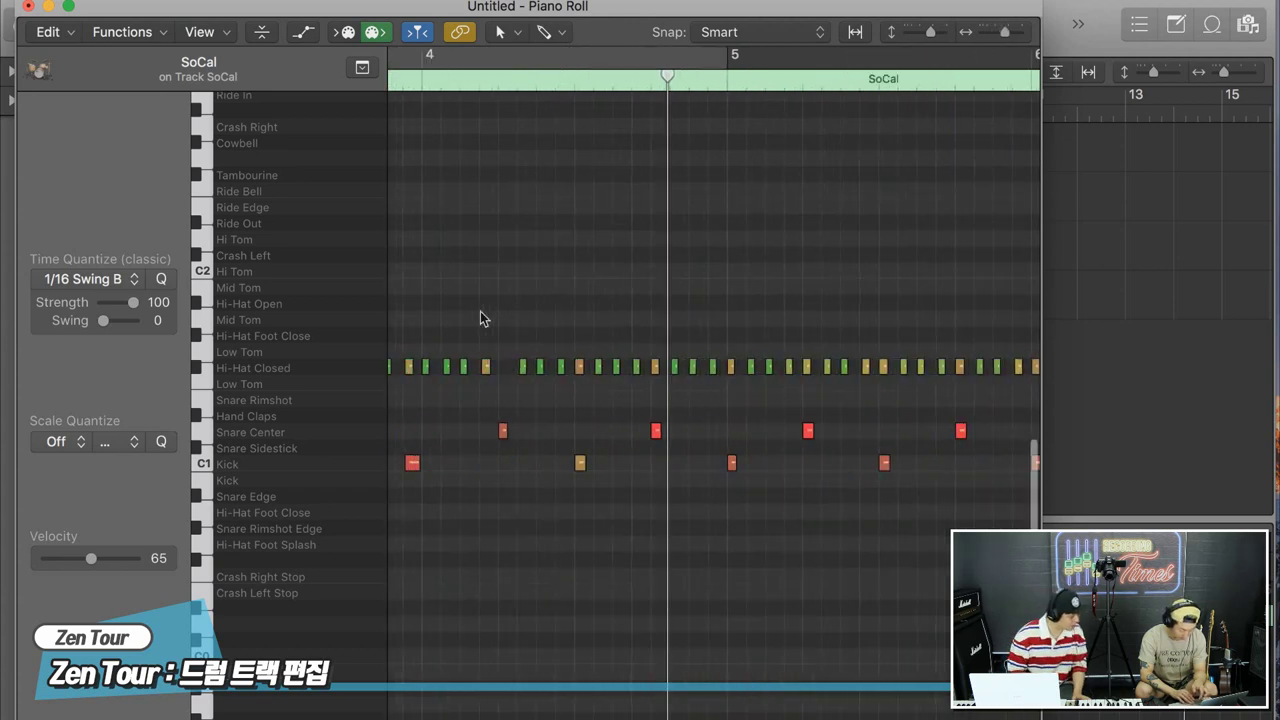
key(super+Right)
key(super+Right)
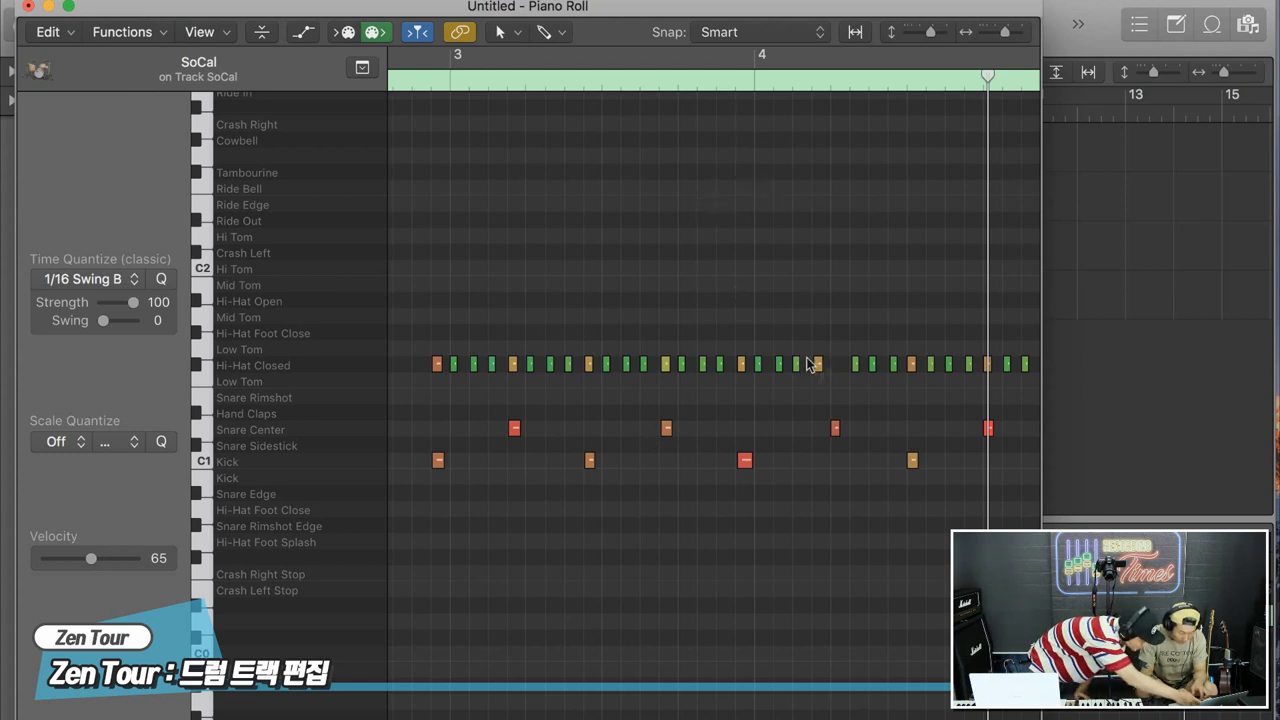
drag(415, 313, 818, 522)
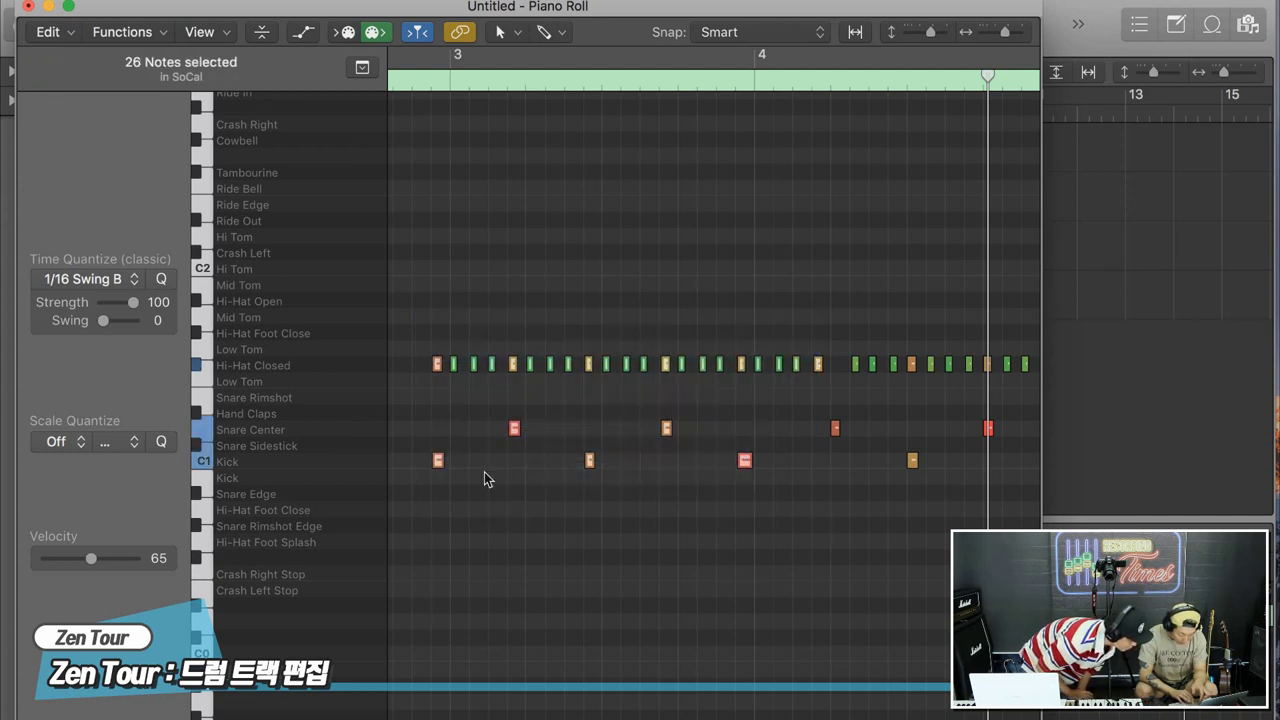
drag(441, 459, 458, 459)
Play the corrected drum pattern from bar 3 and check the alignment of the notes through the whole region.
click(448, 80)
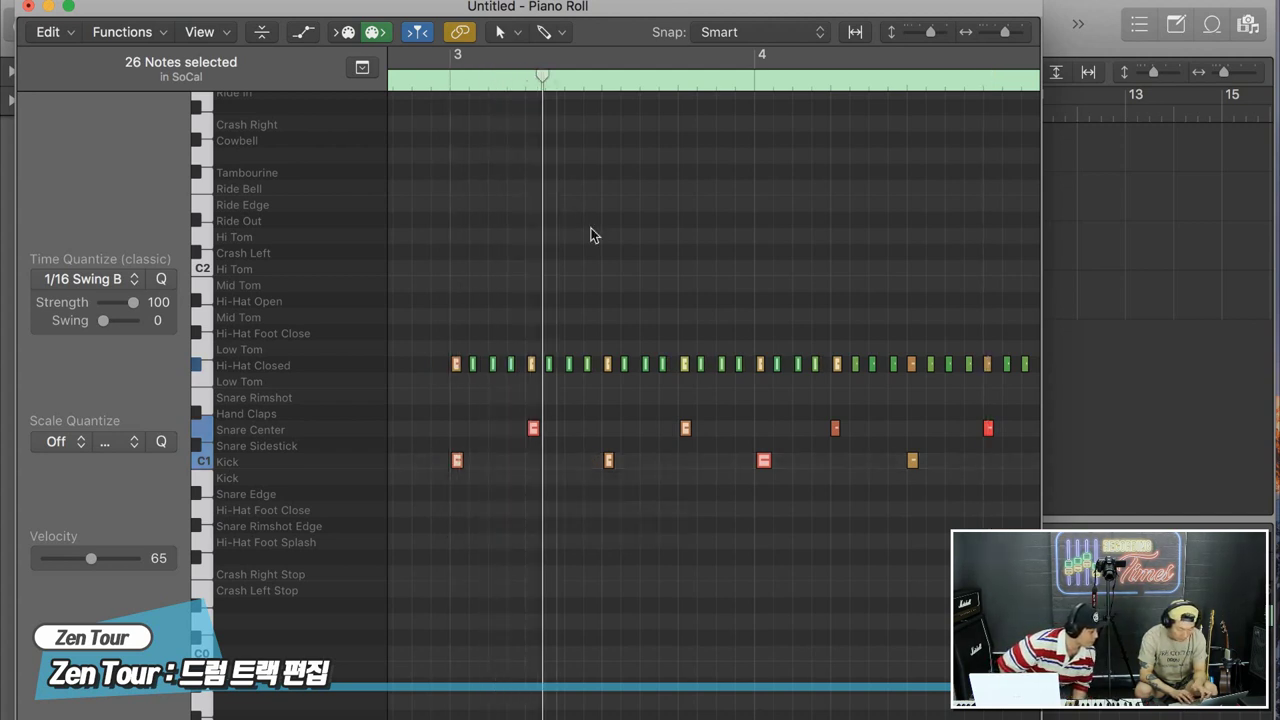
key(super+Left)
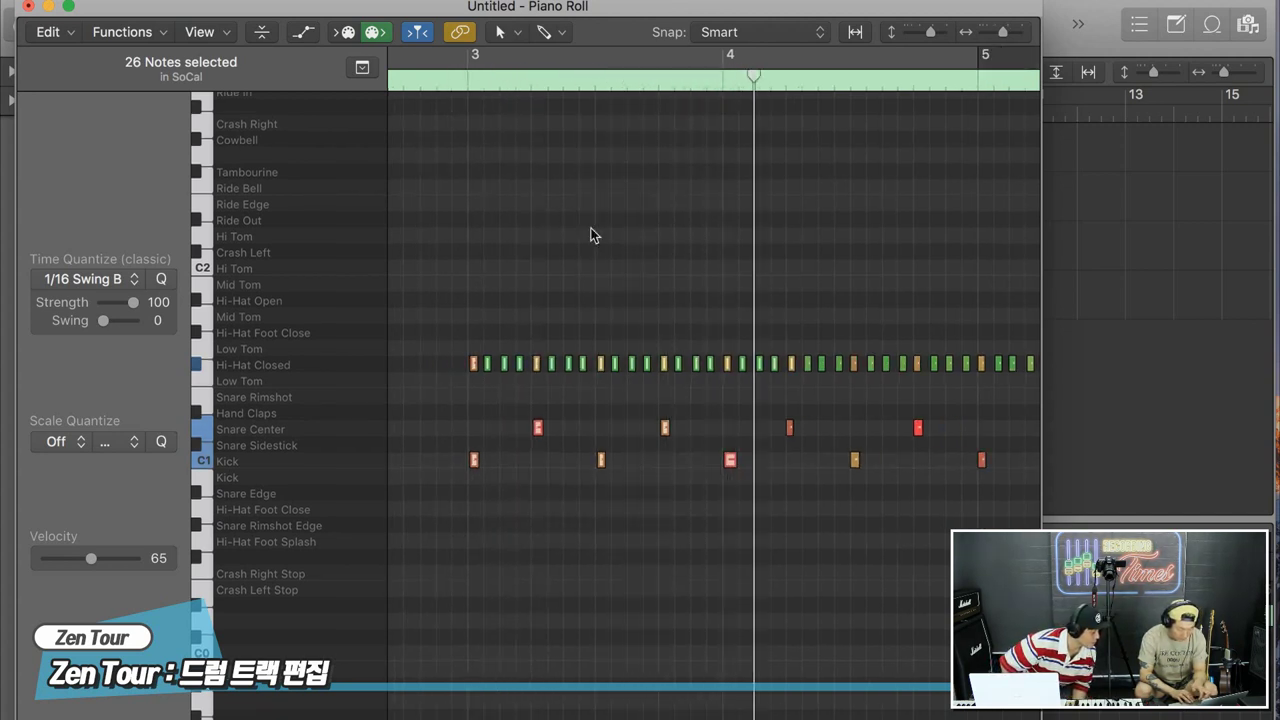
key(super+Left)
key(super+Left)
key(super+Left)
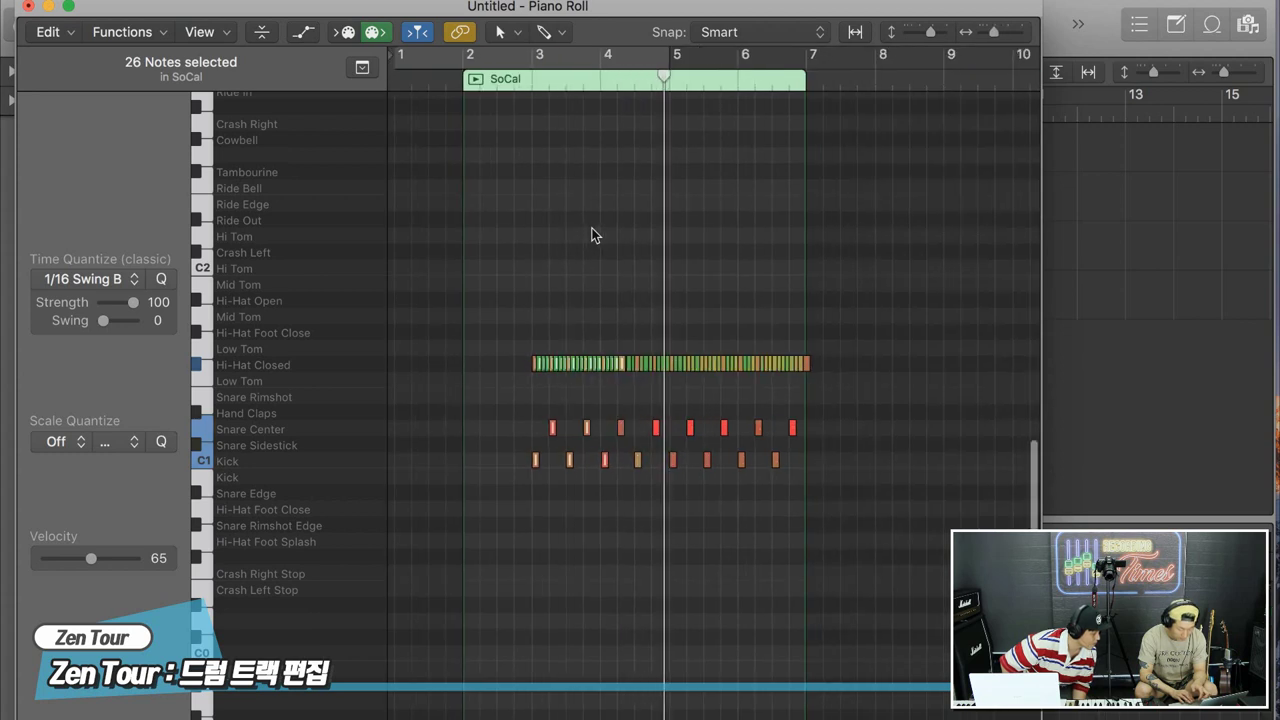
click(595, 235)
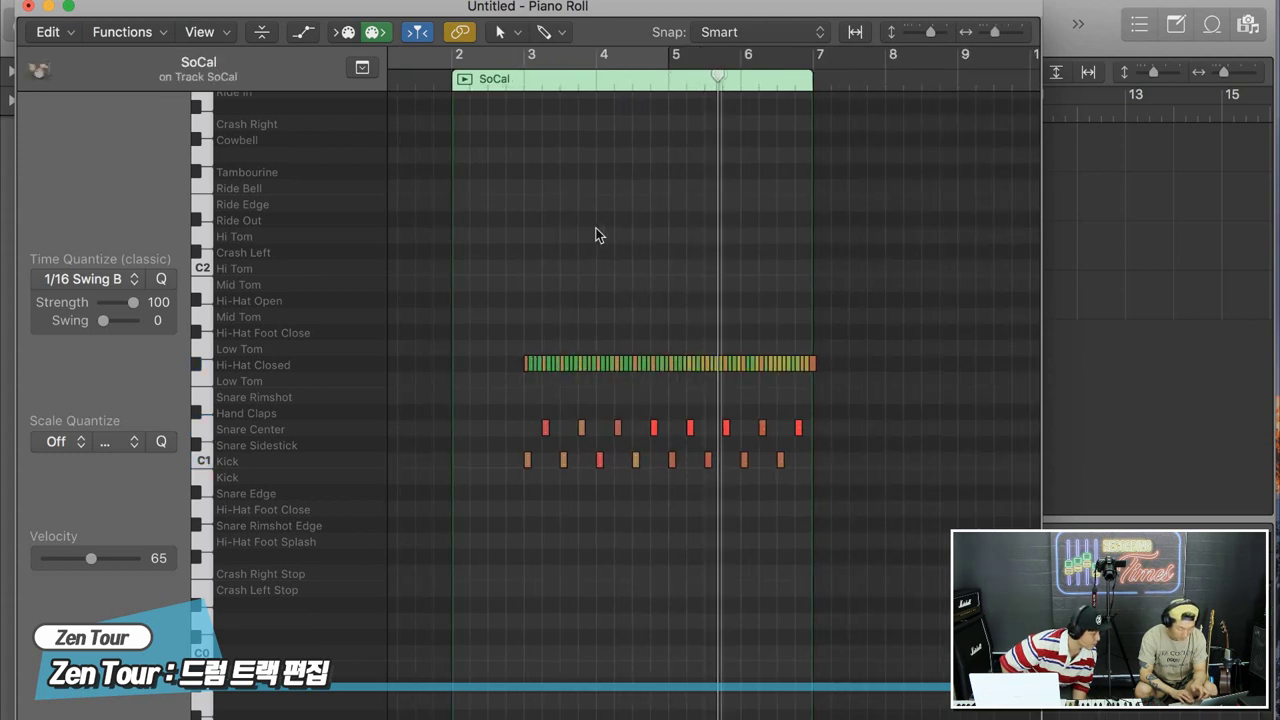
key(super+Right)
key(super+Right)
key(super+Right)
key(super+Right)
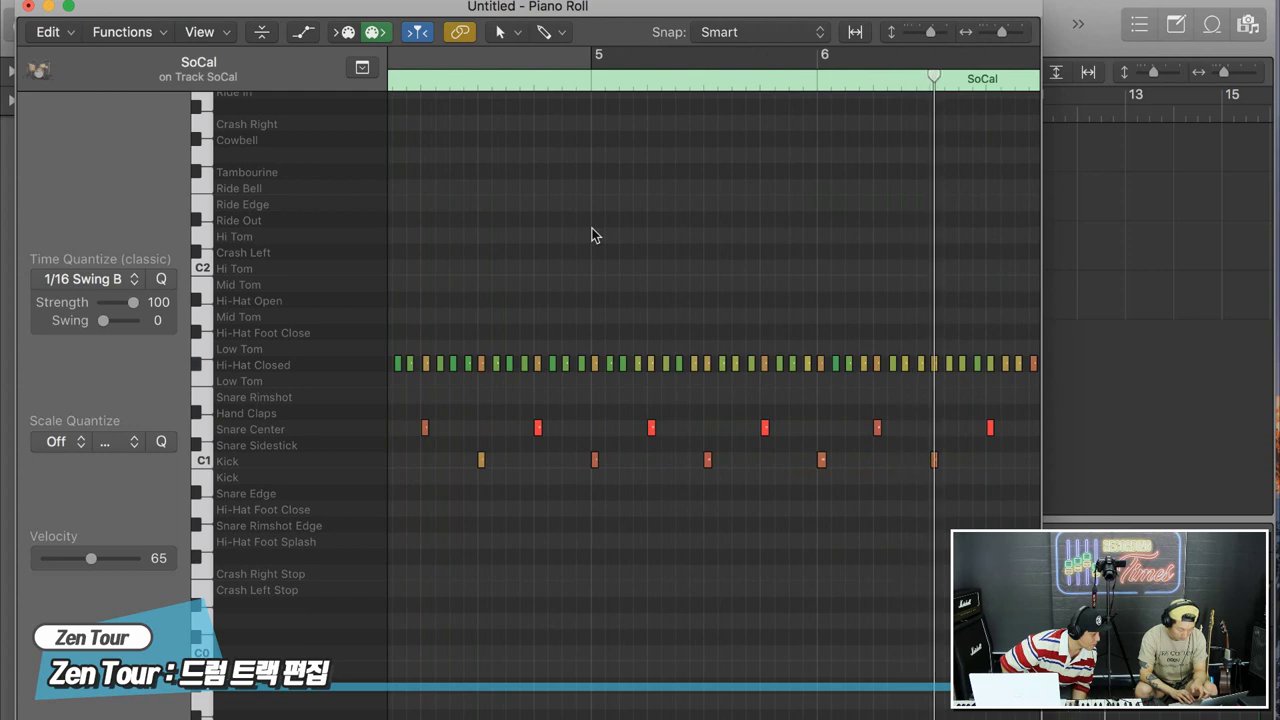
key(super+Left)
key(super+Left)
key(super+Left)
key(super+Left)
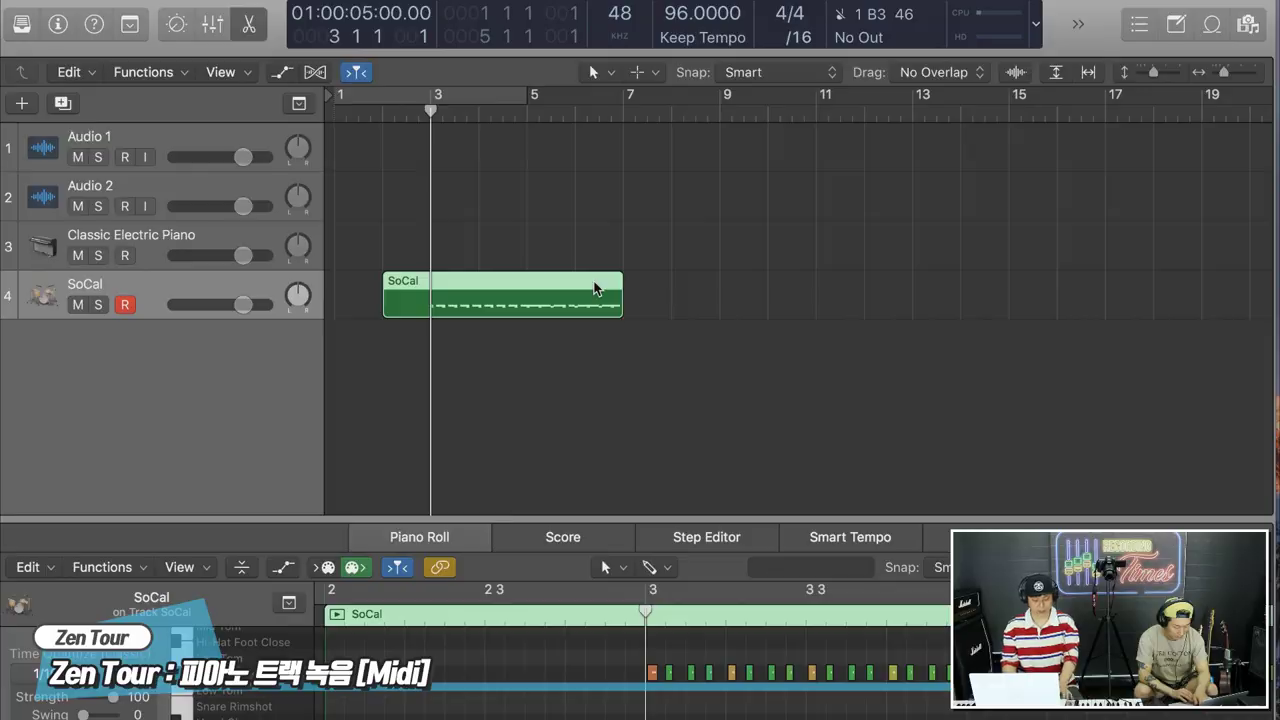
Cut off the SoCal region's empty bar before bar 3 with the Scissors tool and loop the remaining region.
click(588, 343)
click(483, 284)
key(t)
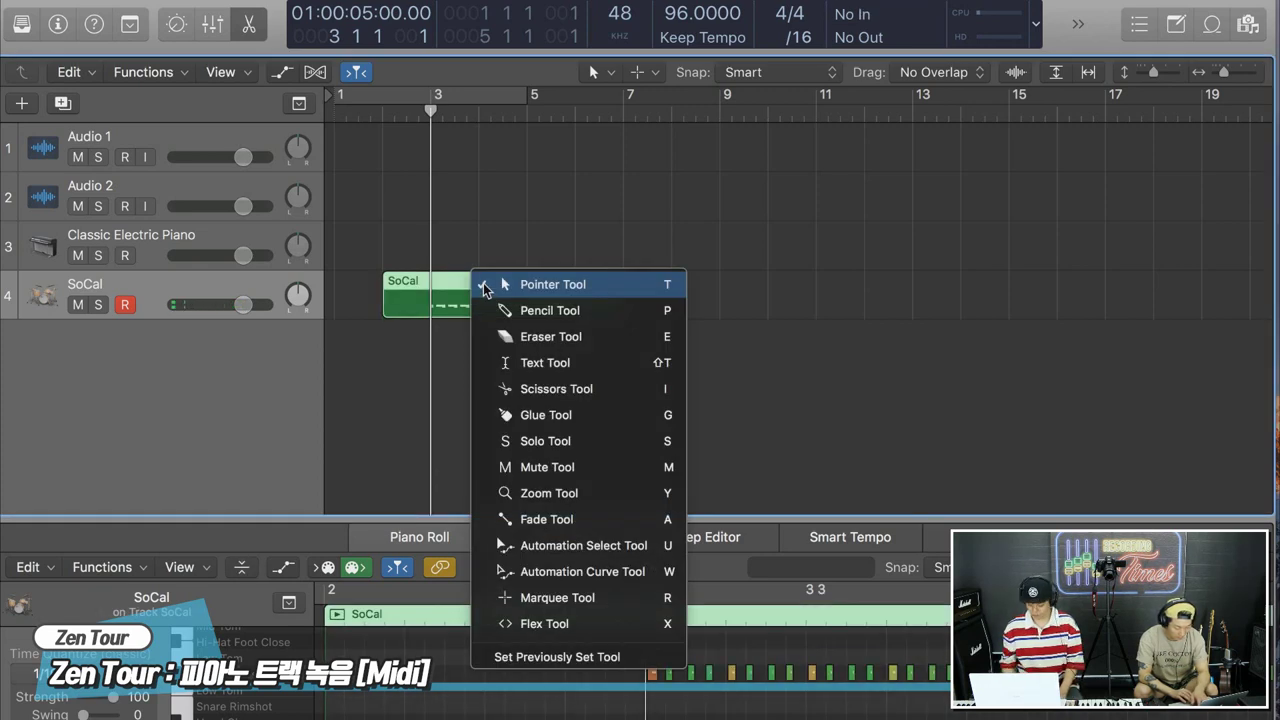
key(i)
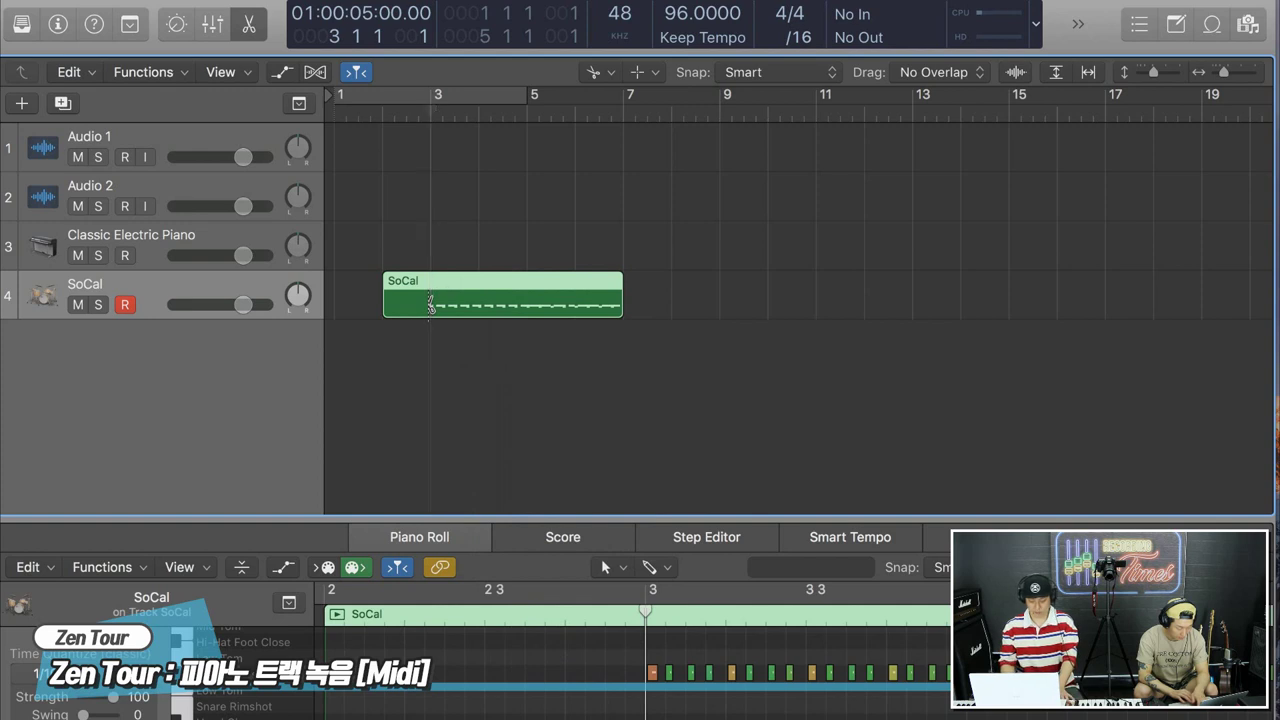
click(429, 305)
key(t)
key(t)
click(428, 302)
key(Delete)
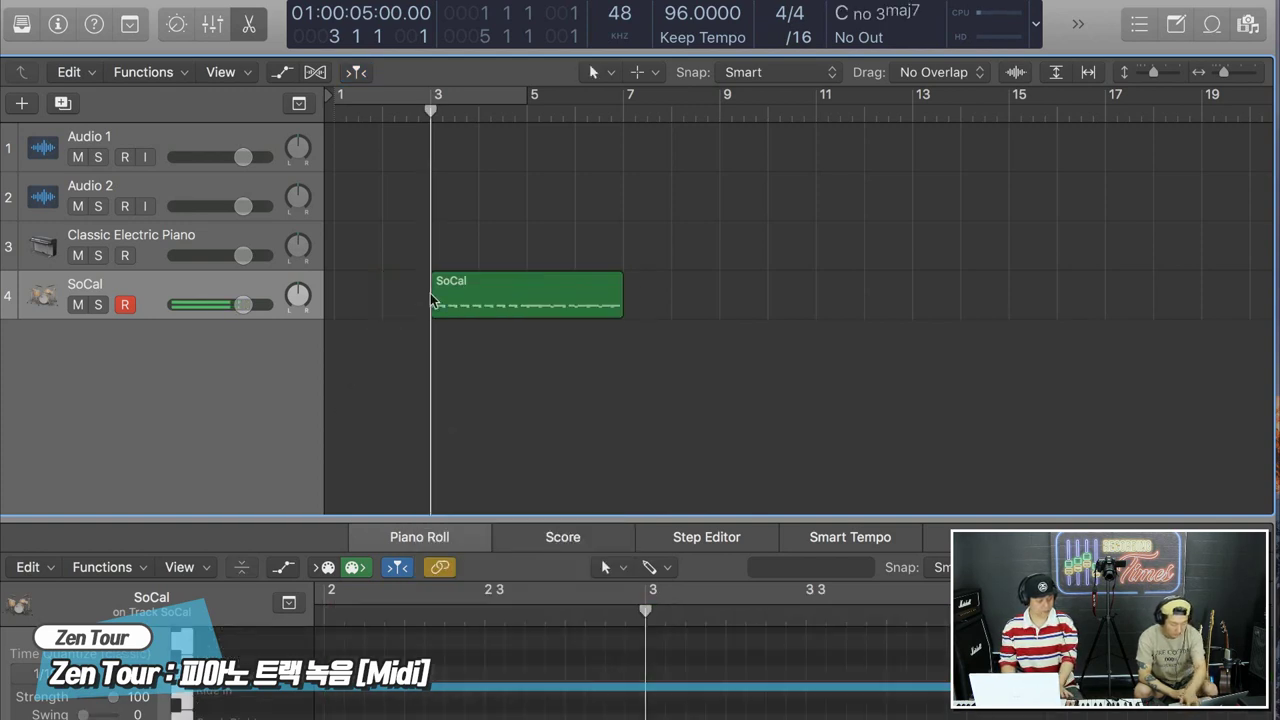
click(491, 298)
key(l)
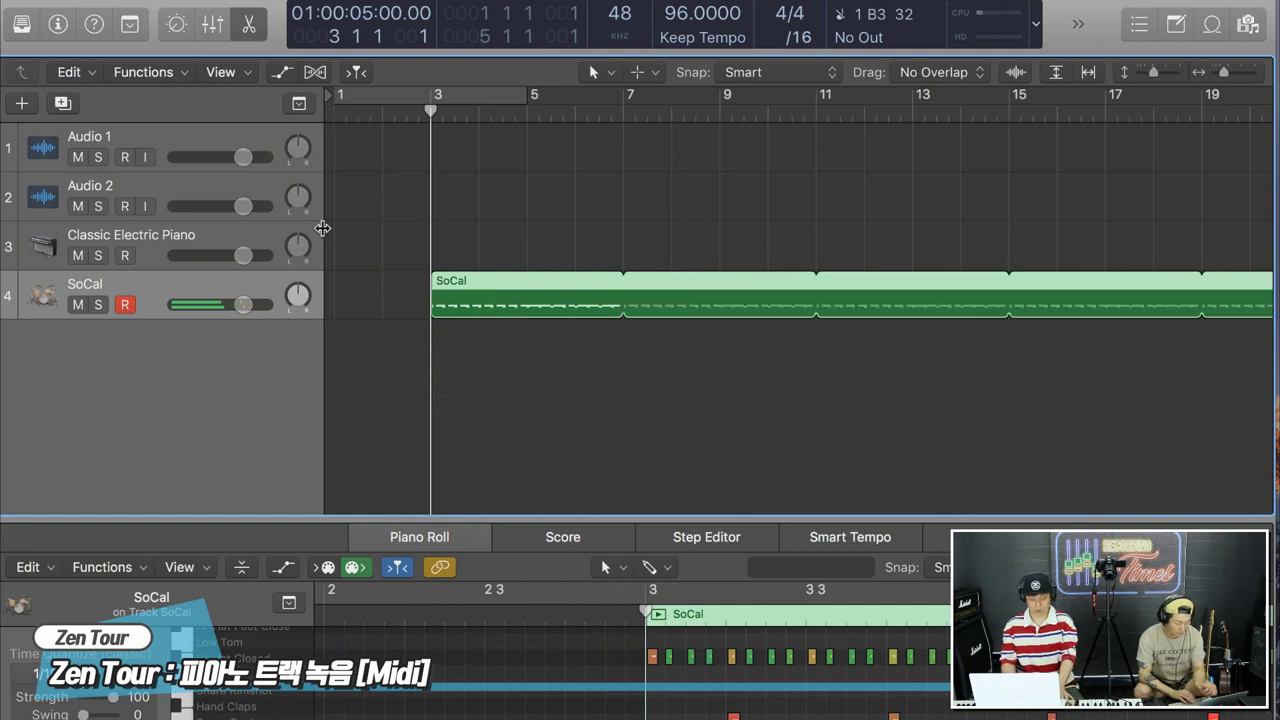
Change the Classic Electric Piano track's sound to Steinway Grand Piano from the library's Piano category.
click(168, 231)
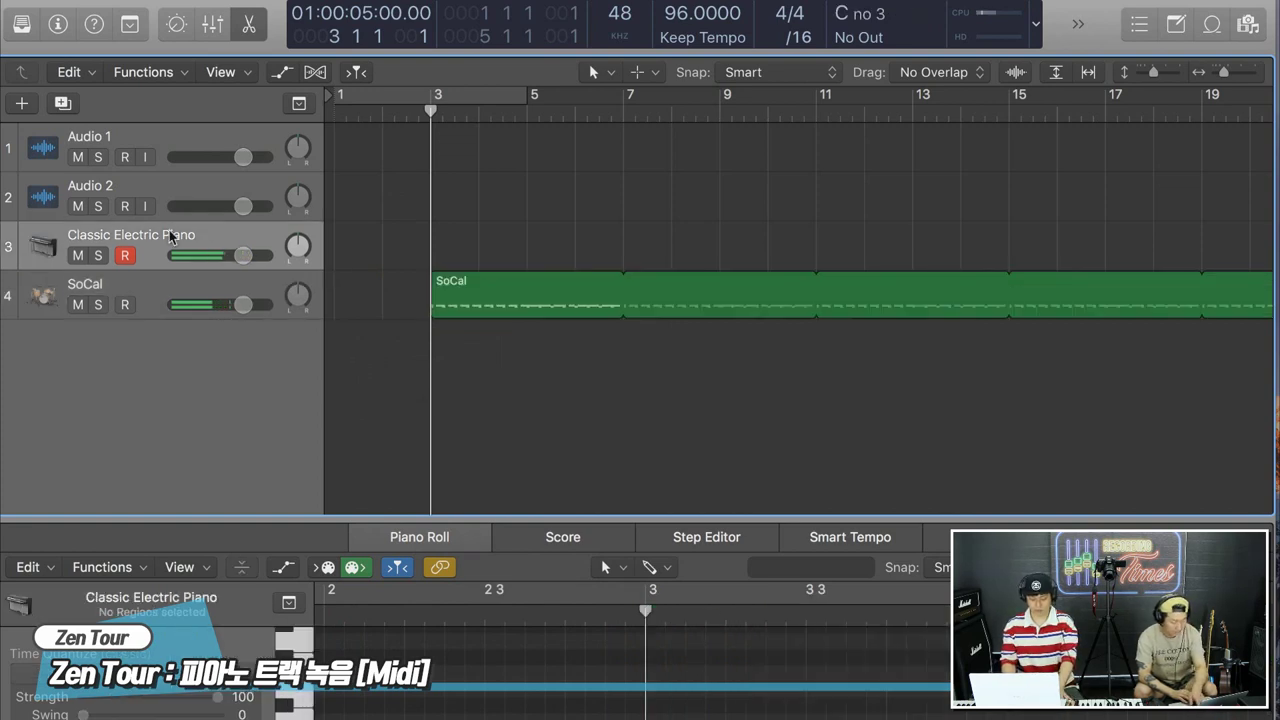
key(i)
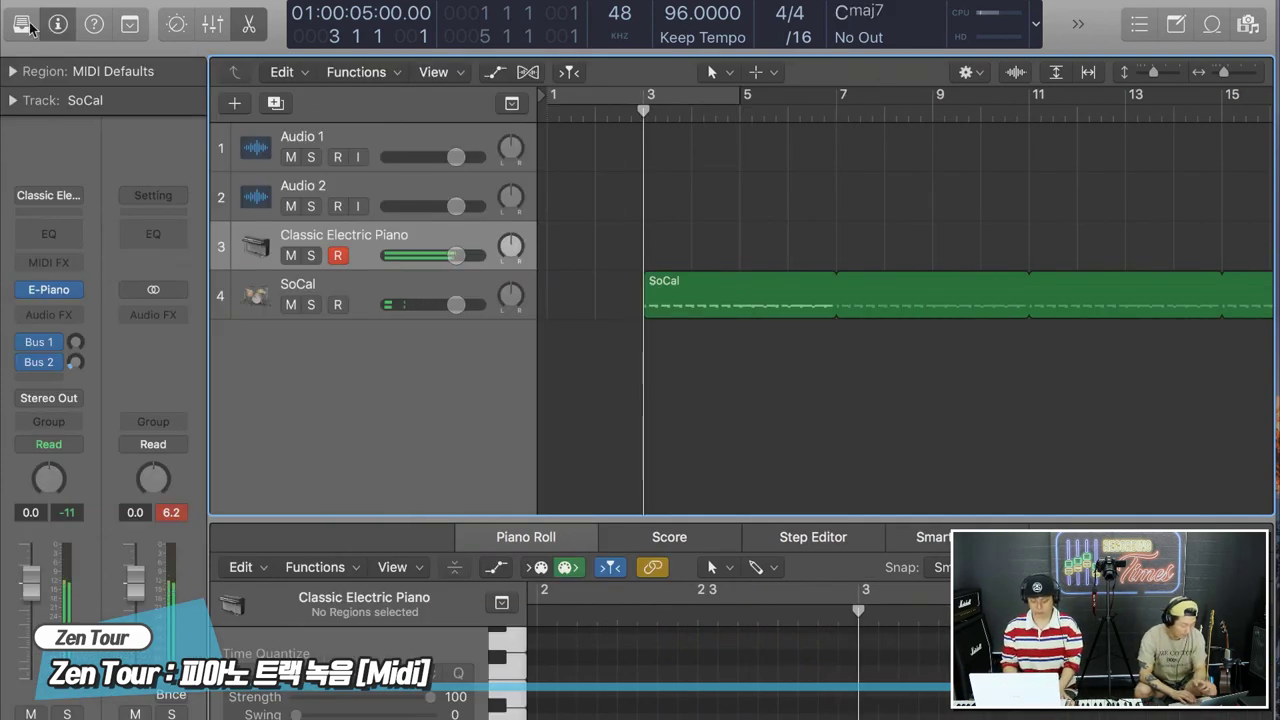
click(22, 25)
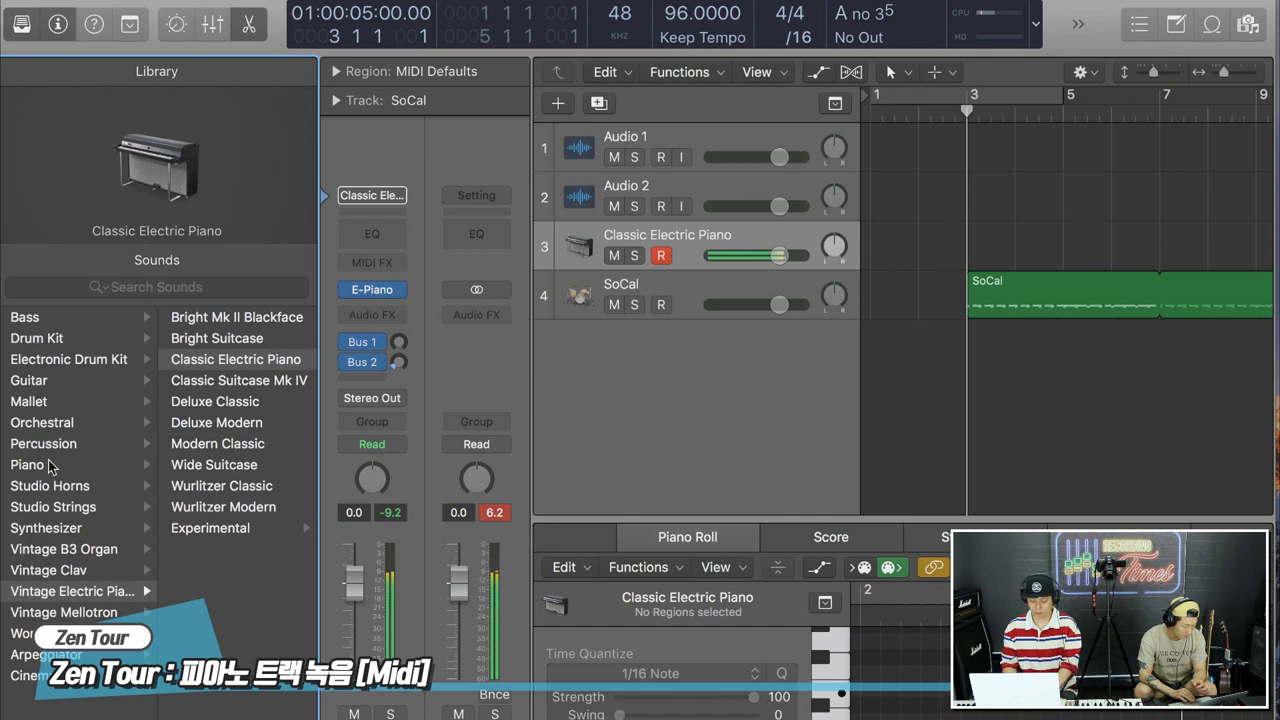
click(52, 466)
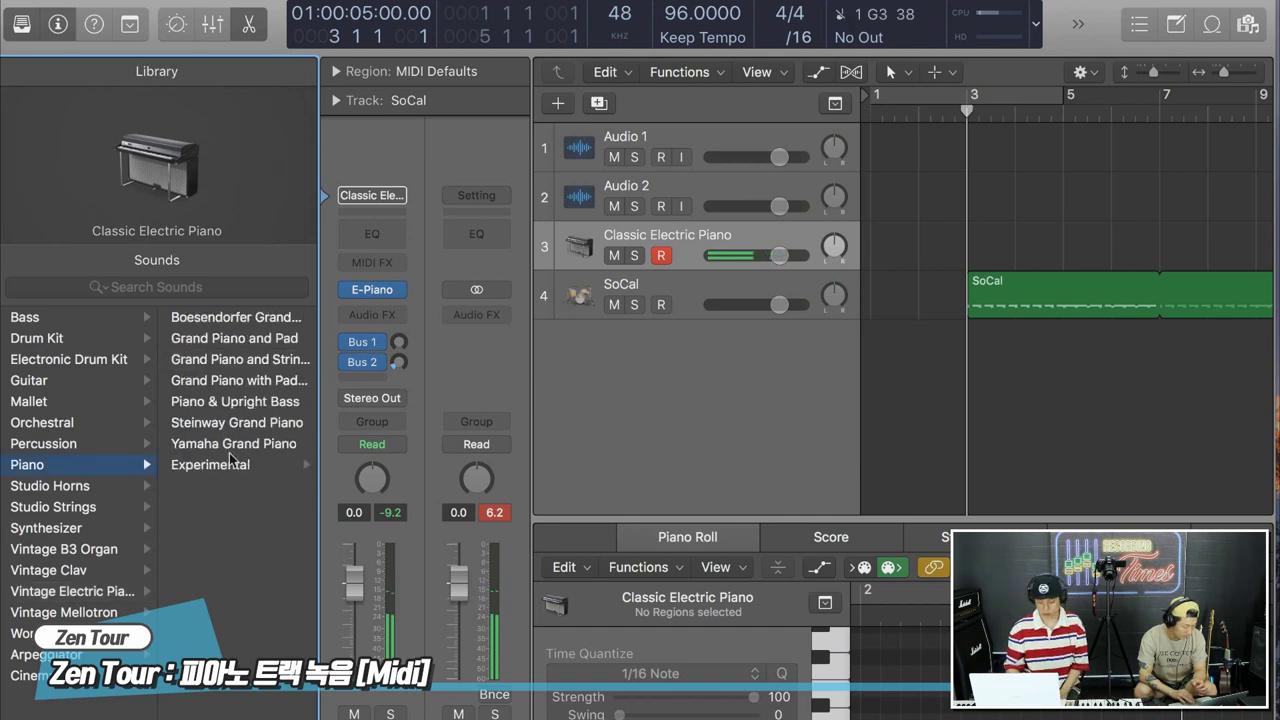
click(244, 422)
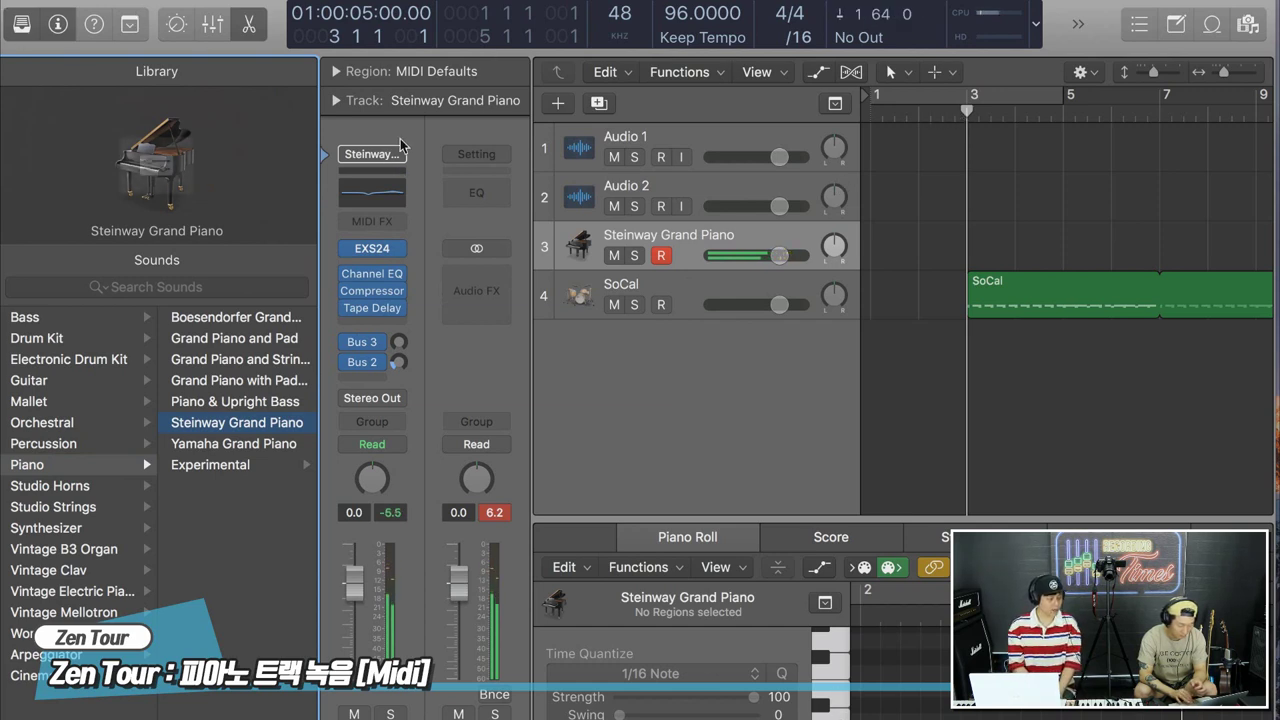
Record a MIDI piano part on the Steinway Grand Piano track from bar 3 to bar 11 and return the playhead to bar 3.
key(r)
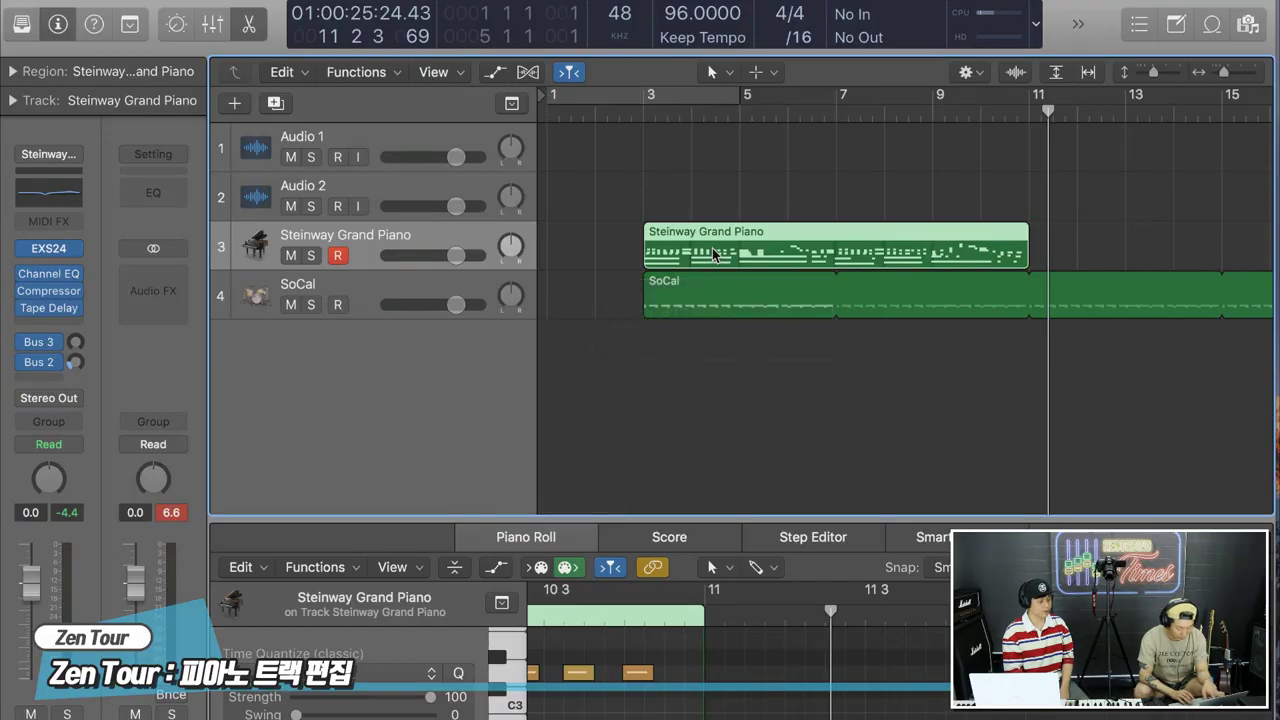
click(645, 117)
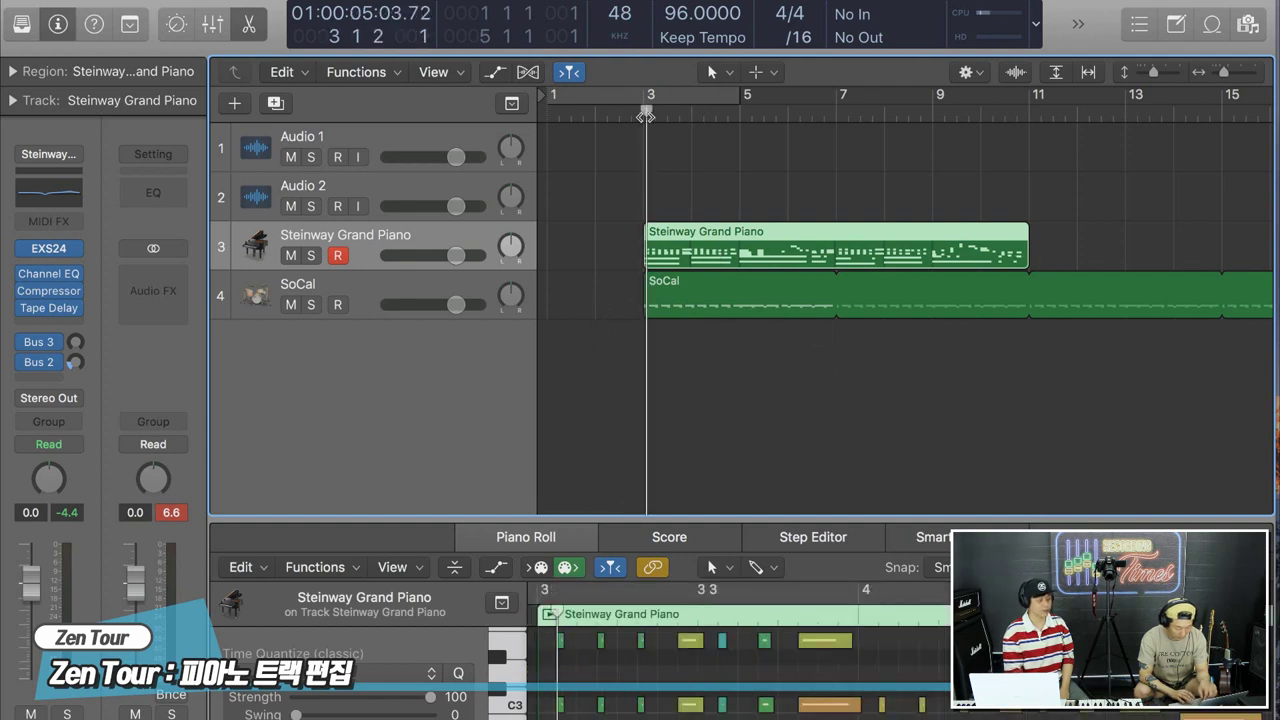
Play the recorded piano part from bar 3 to bar 11 and return the playhead to bar 3.
key(space)
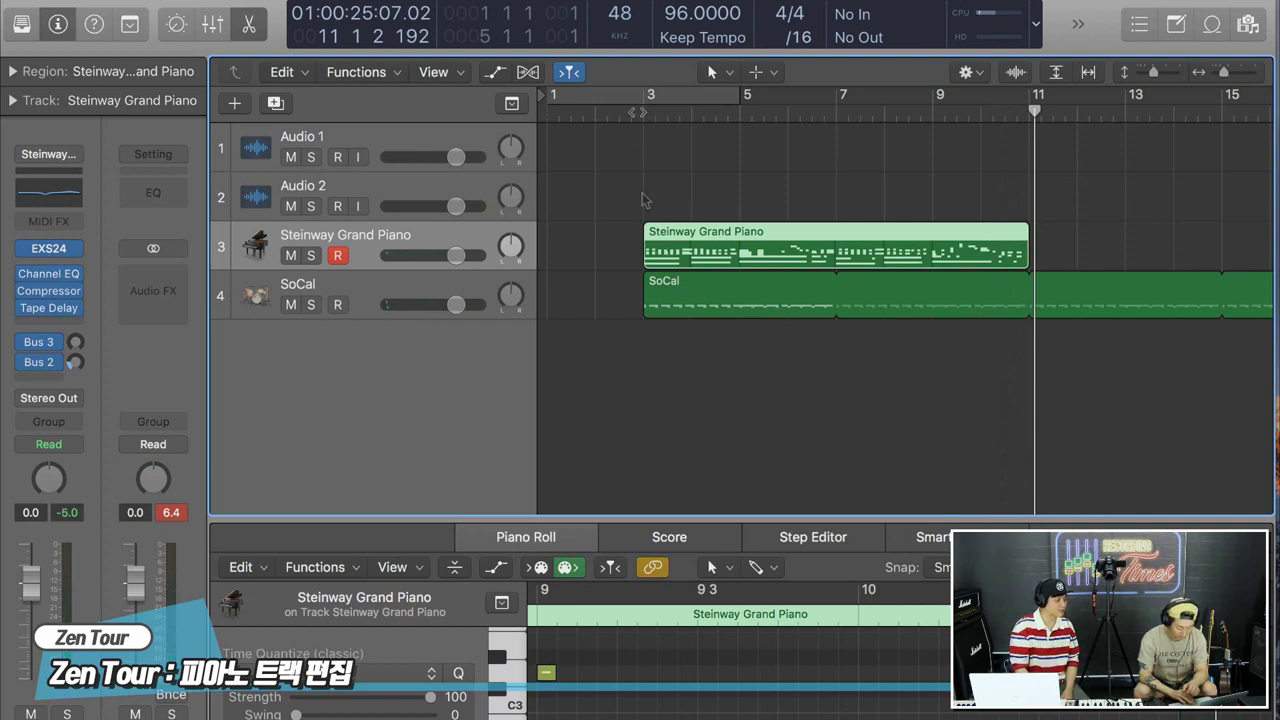
click(640, 118)
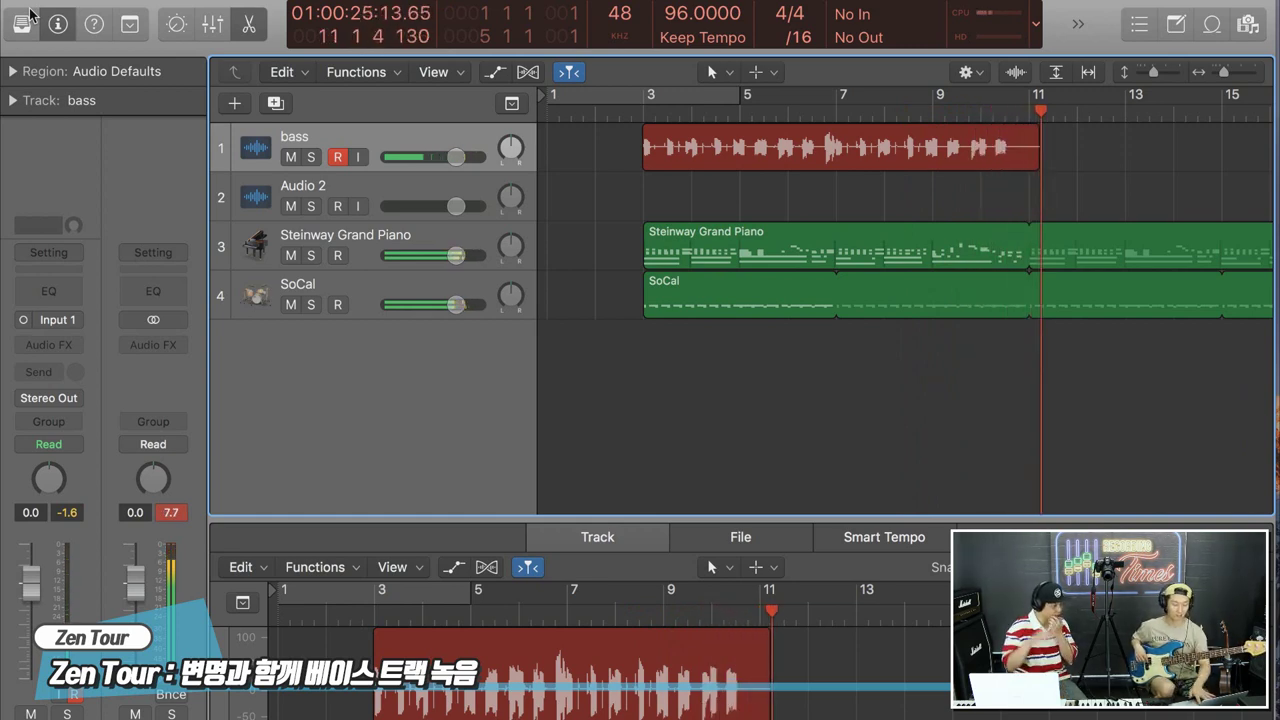
Try to record the bass part on the bass track from bar 3 and delete the short take.
key(space)
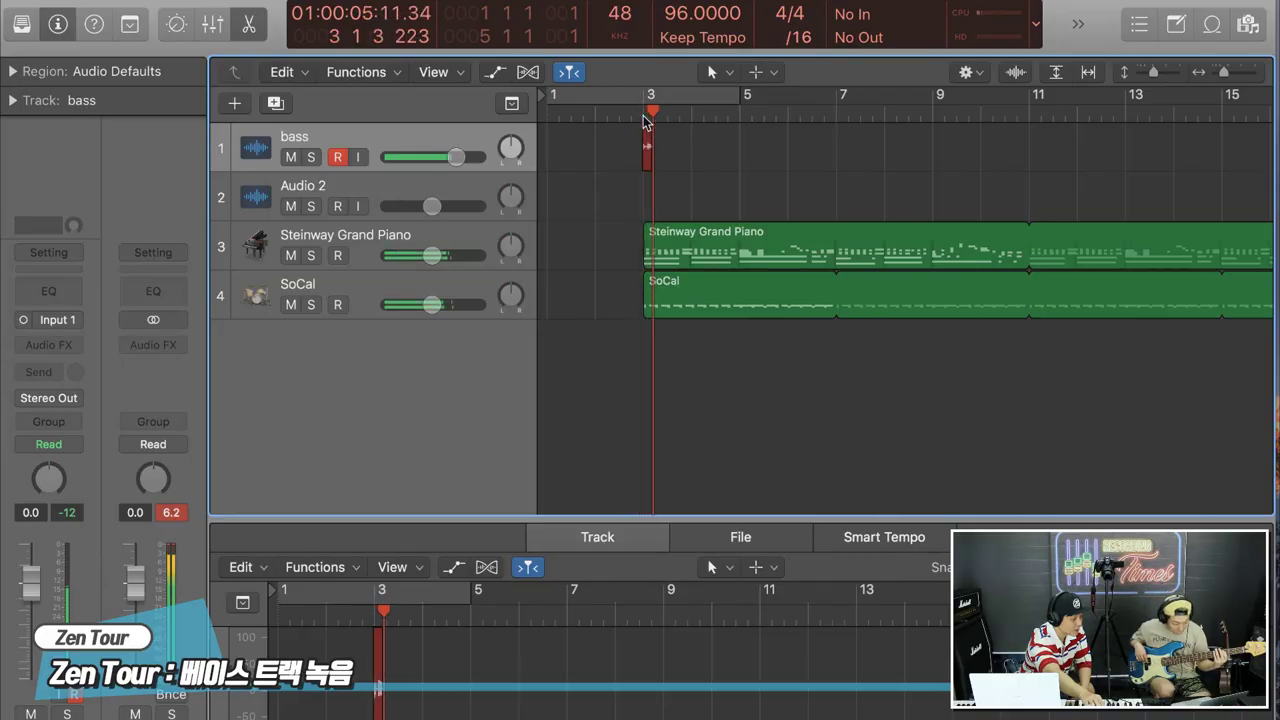
key(space)
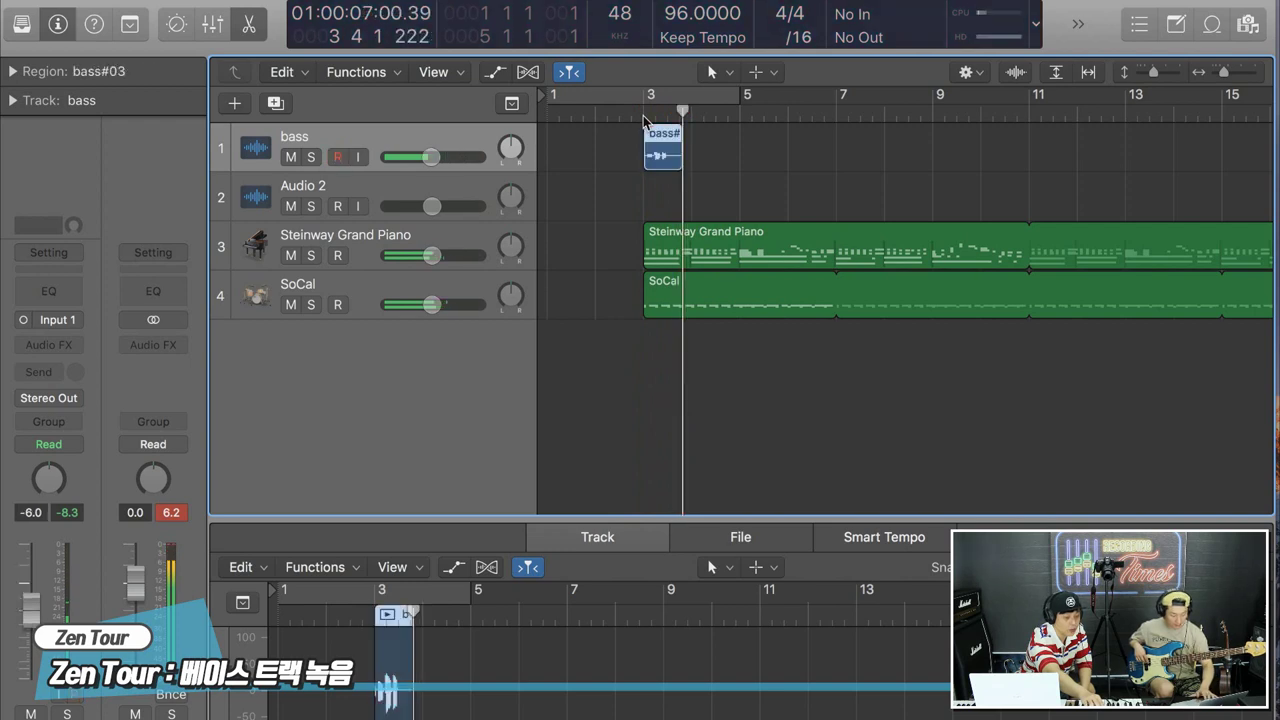
key(BackSpace)
Record the bass part on the bass track from bar 3 to just past bar 11.
click(643, 115)
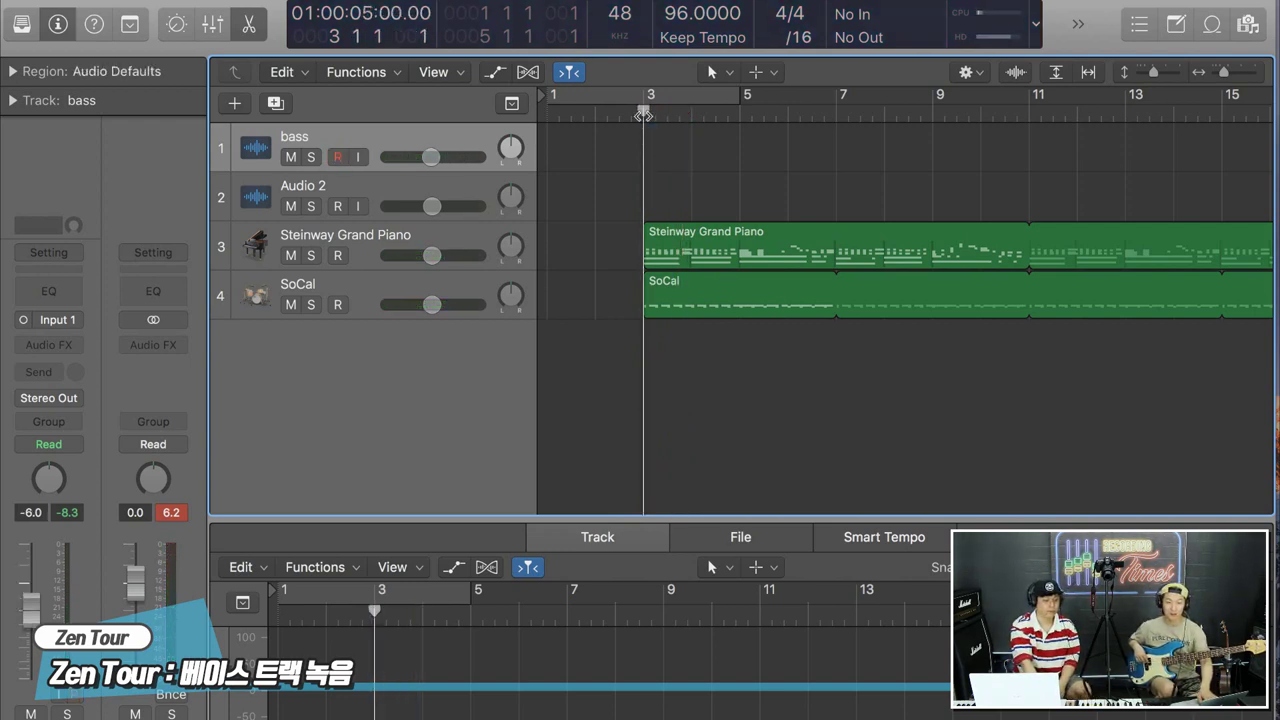
key(r)
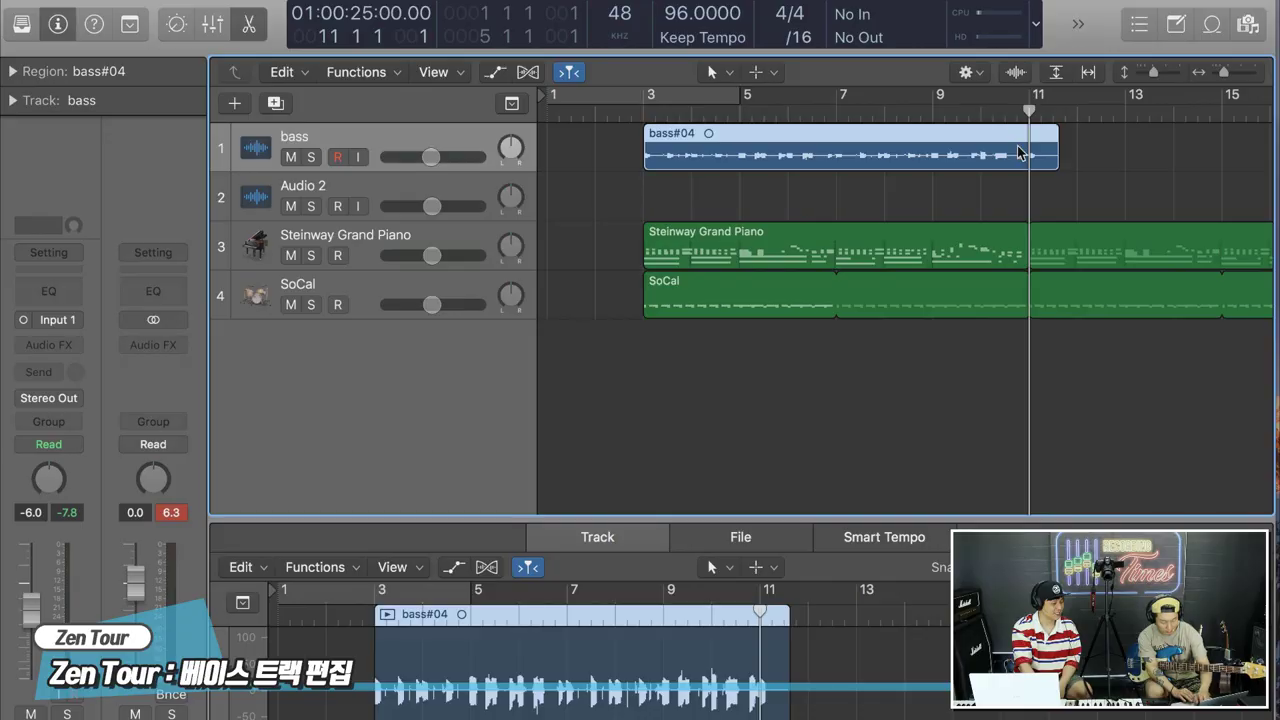
Cut off the bass region's excess after bar 11 with the Scissors tool and loop the remaining region.
key(t)
key(i)
click(1032, 163)
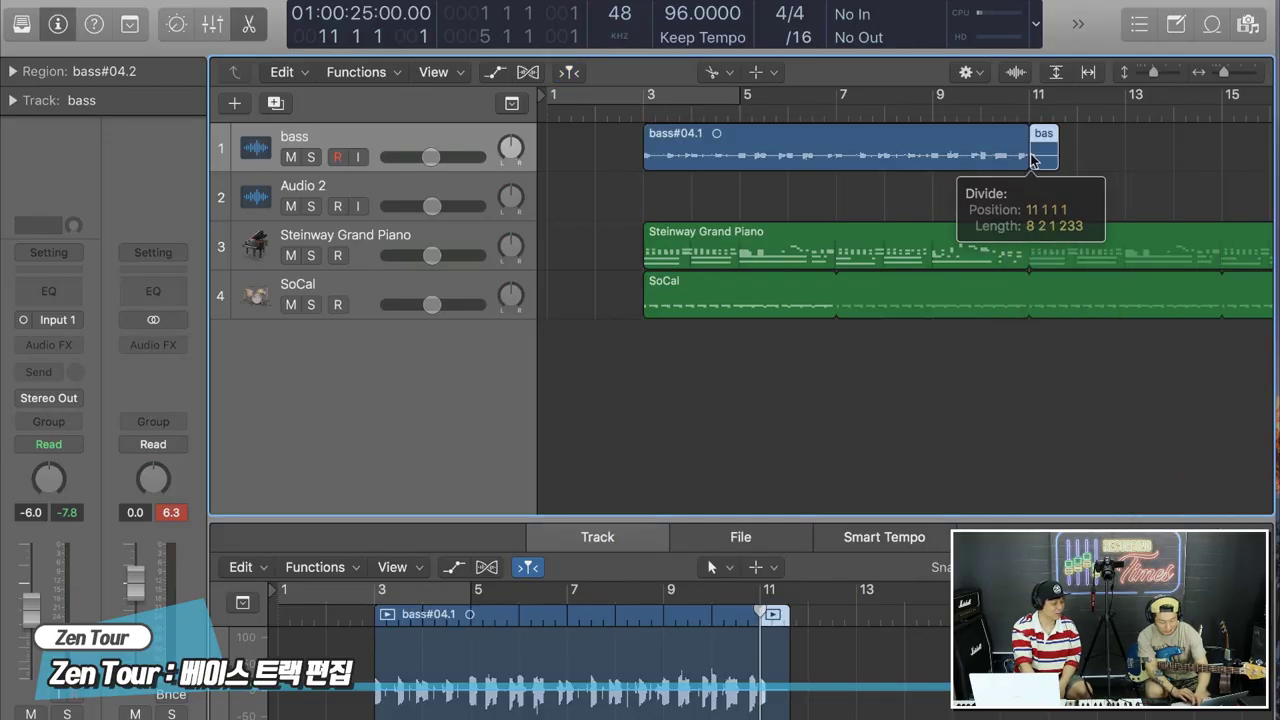
key(t)
key(t)
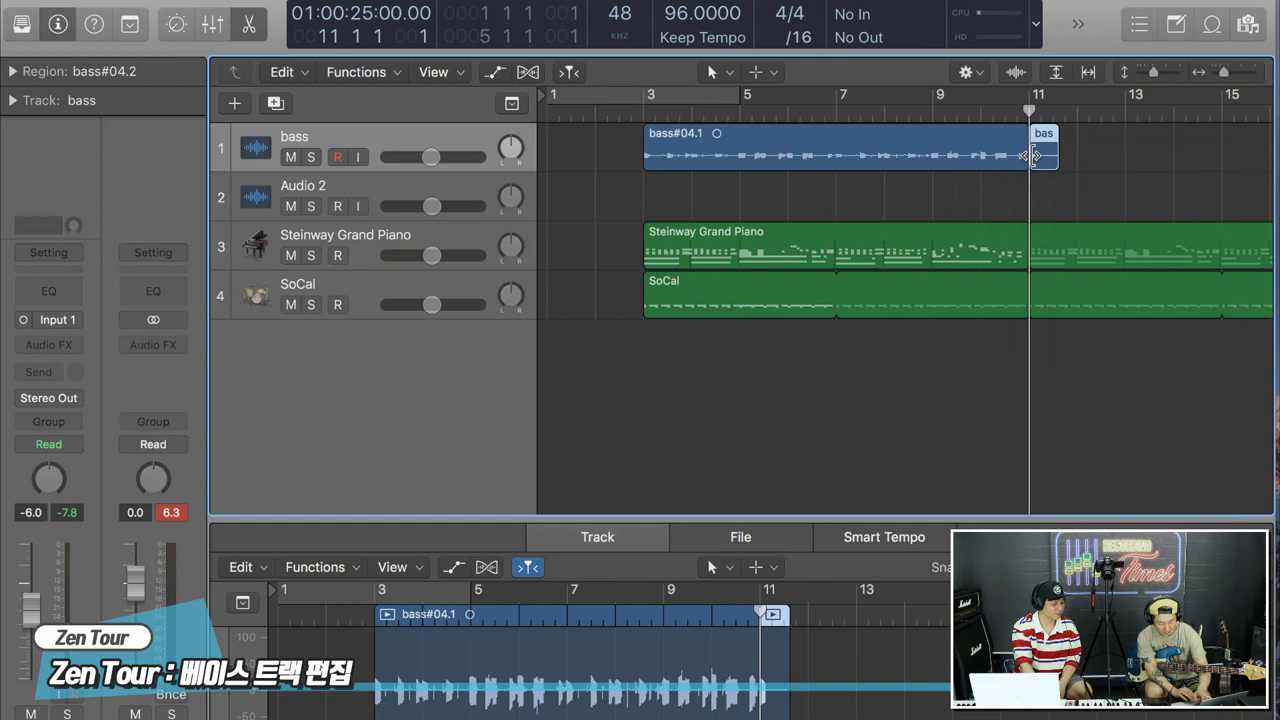
key(Delete)
click(975, 145)
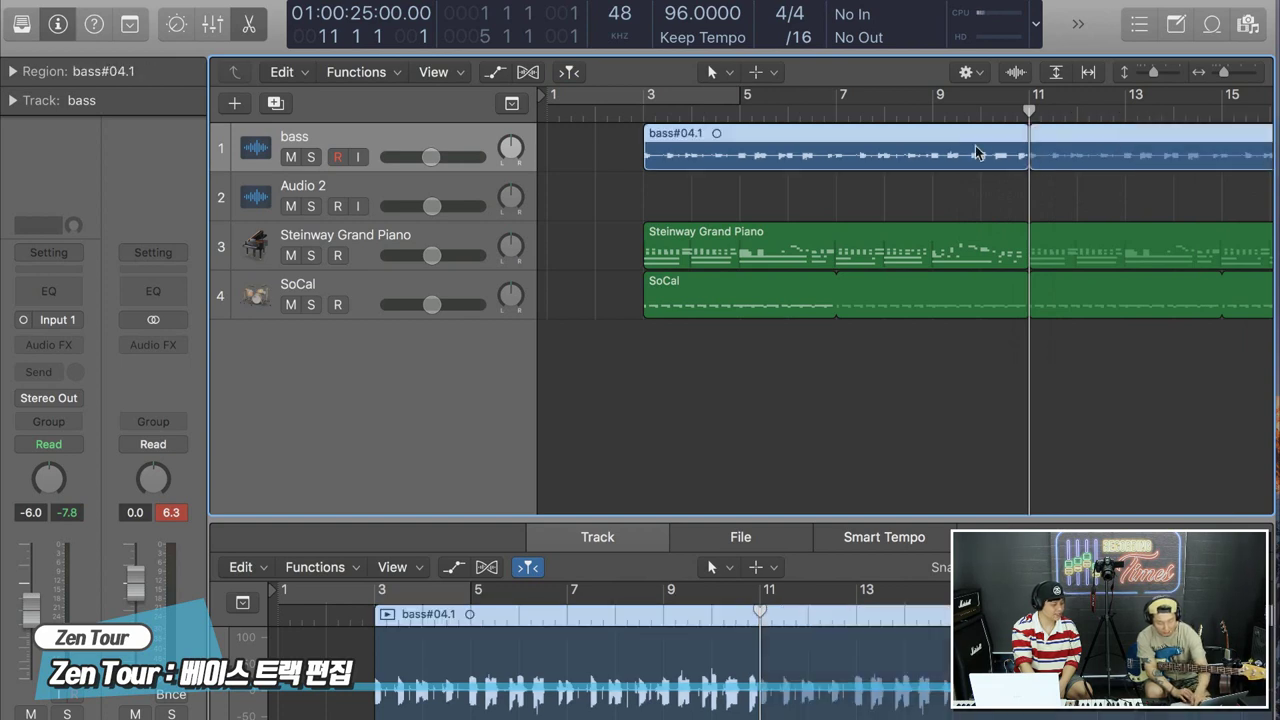
Try to record an acoustic guitar take on the second audio track from bar 3 and delete it.
click(448, 197)
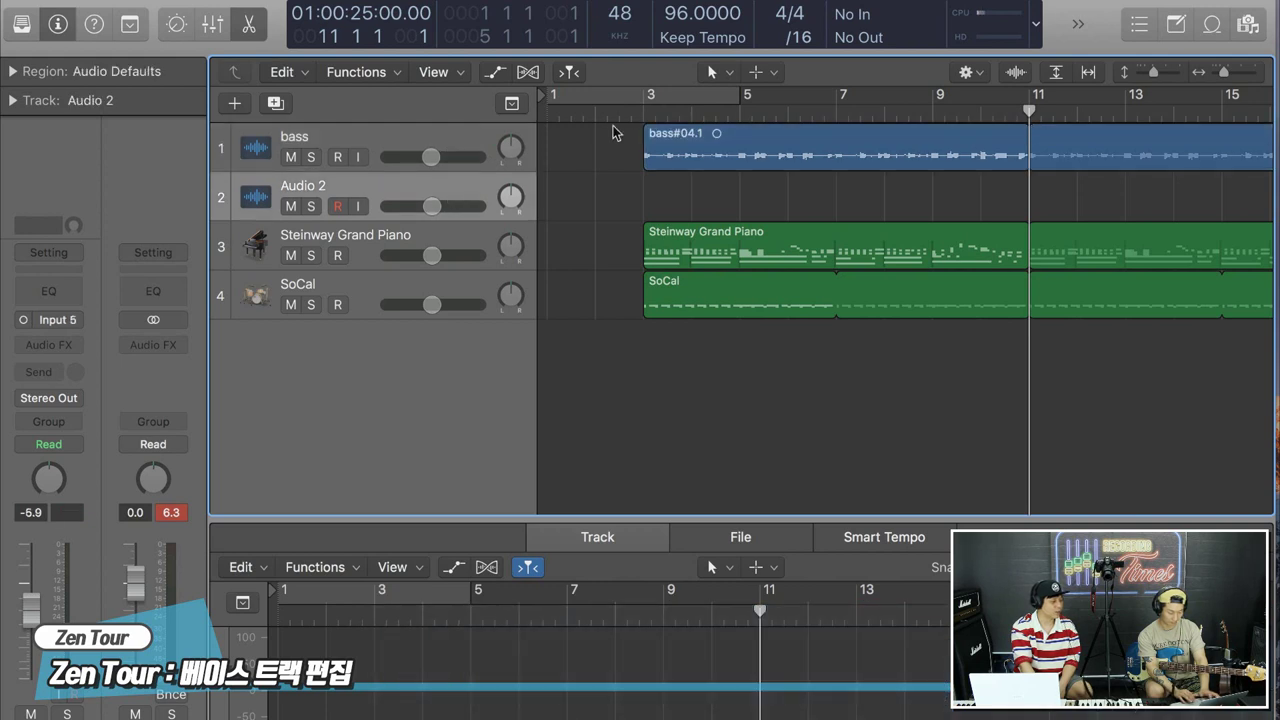
click(638, 117)
key(space)
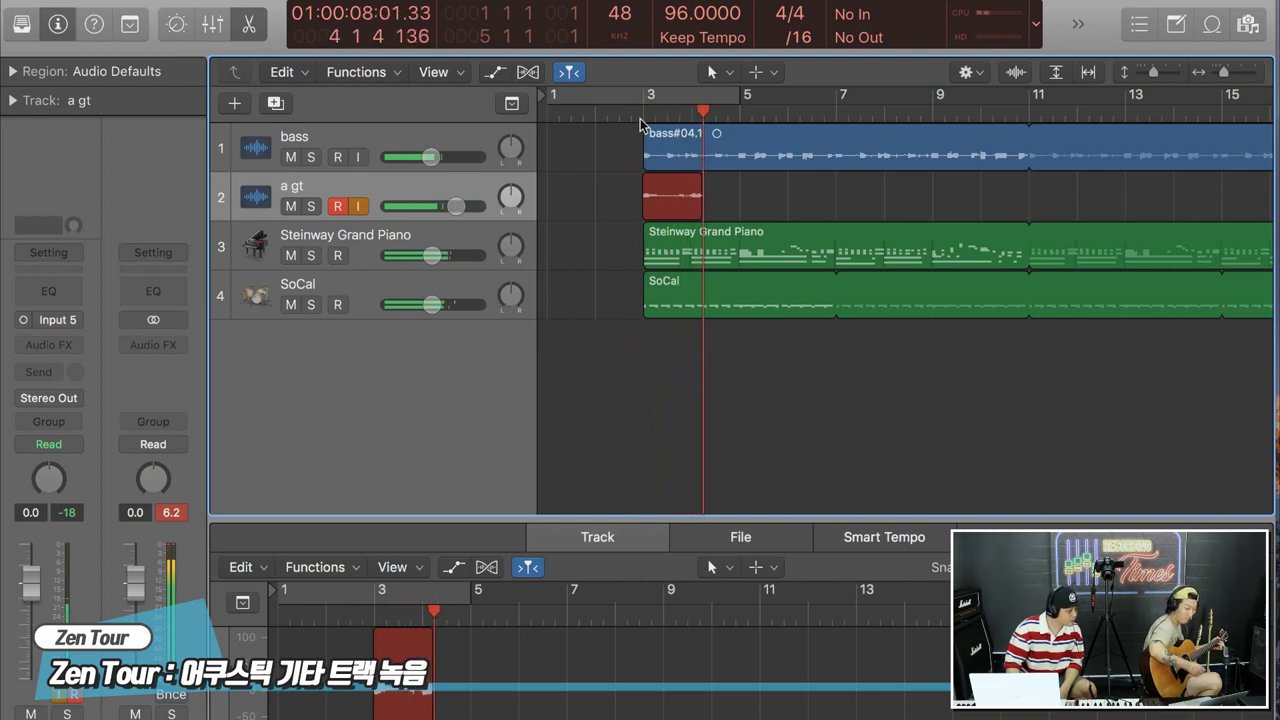
key(space)
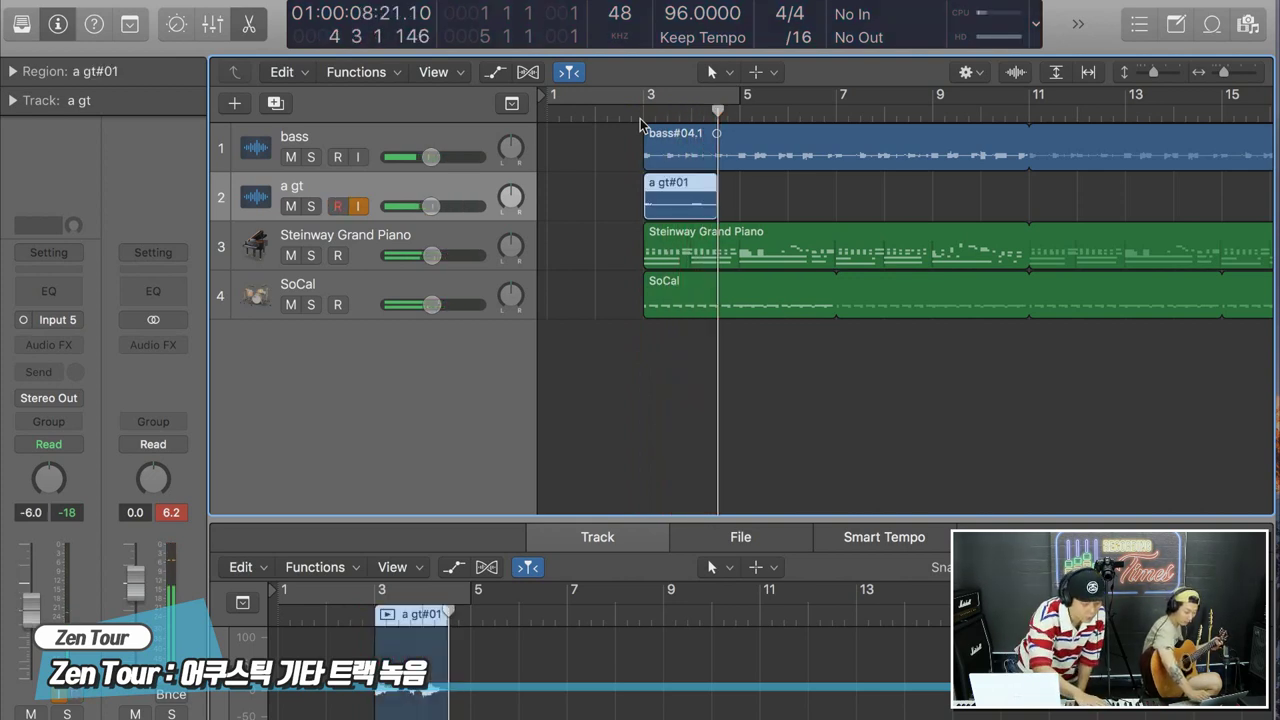
key(Delete)
Record an acoustic guitar part on the a gt track from bar 3 to just past bar 11.
key(comma)
key(comma)
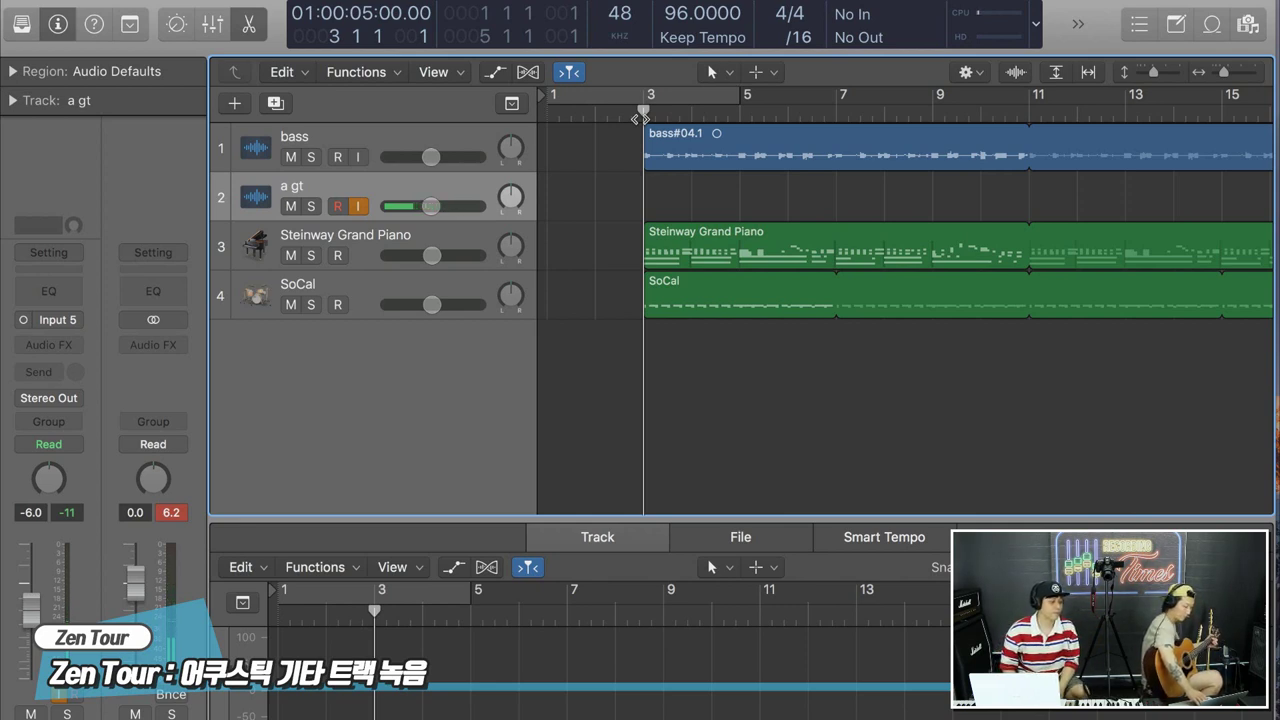
key(r)
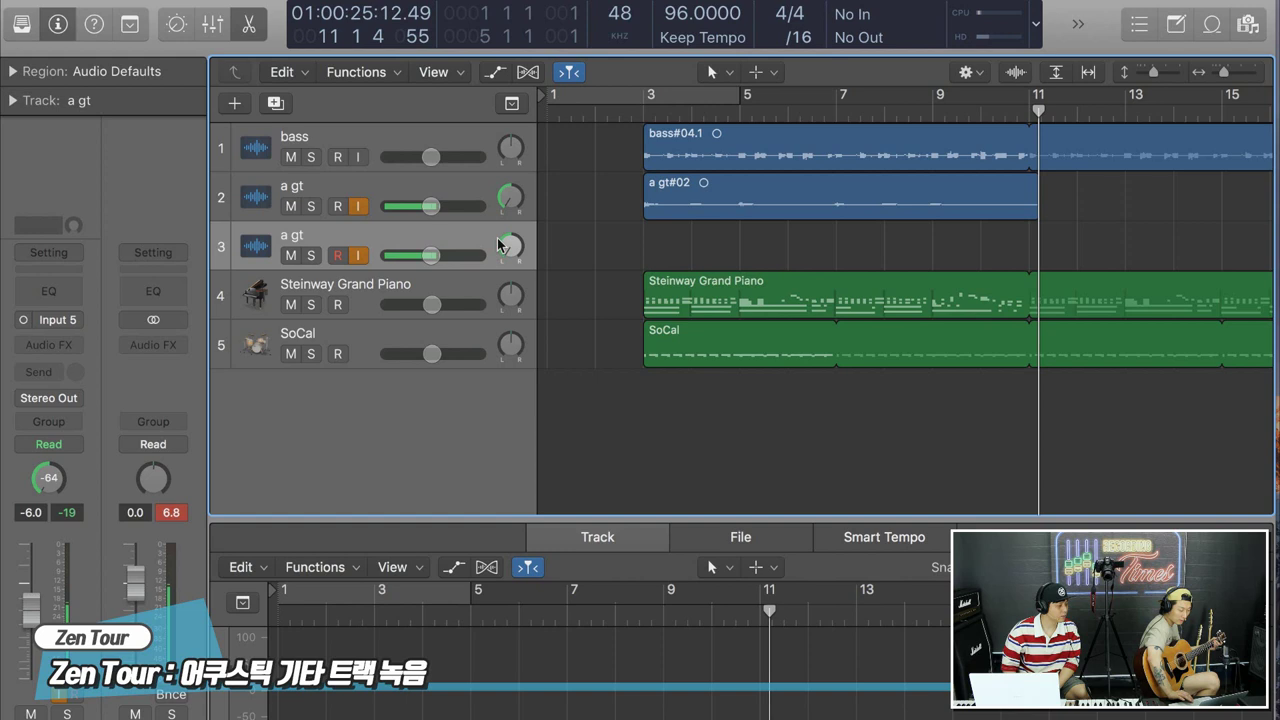
Set the second a gt track's pan to +63 and record a doubled guitar part on it from bar 3 to bar 11.
drag(510, 246, 510, 220)
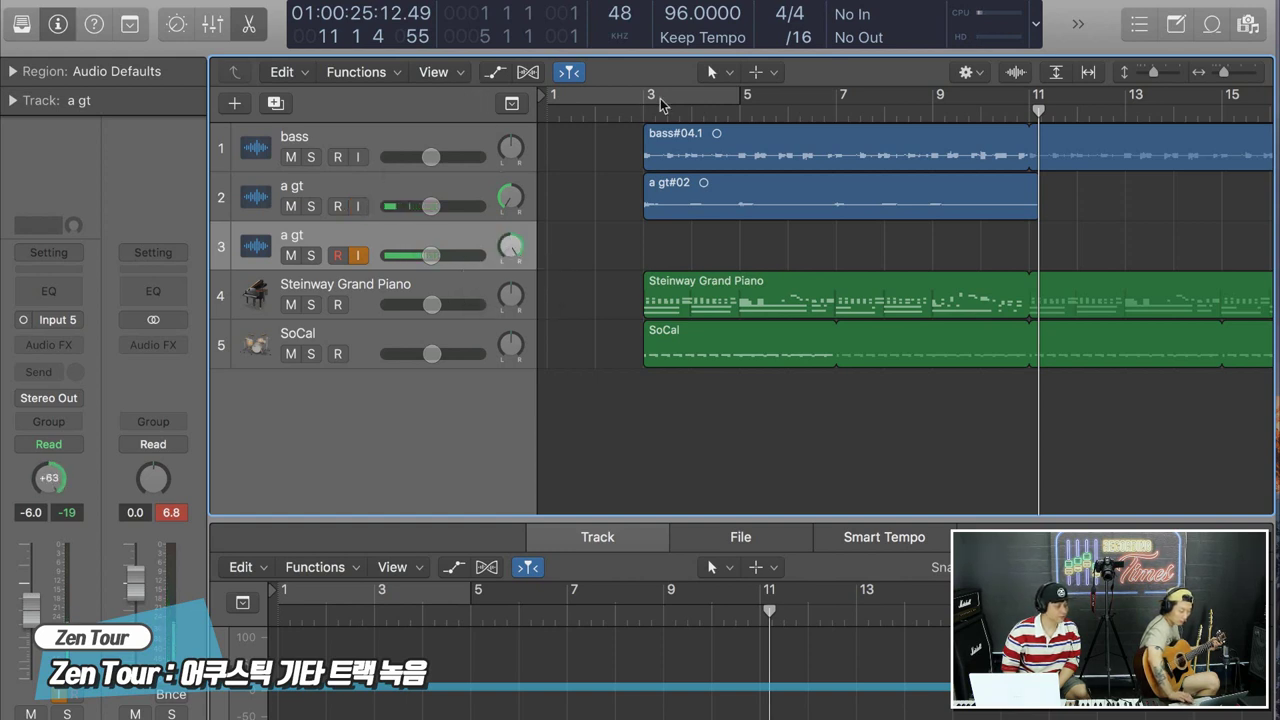
click(643, 118)
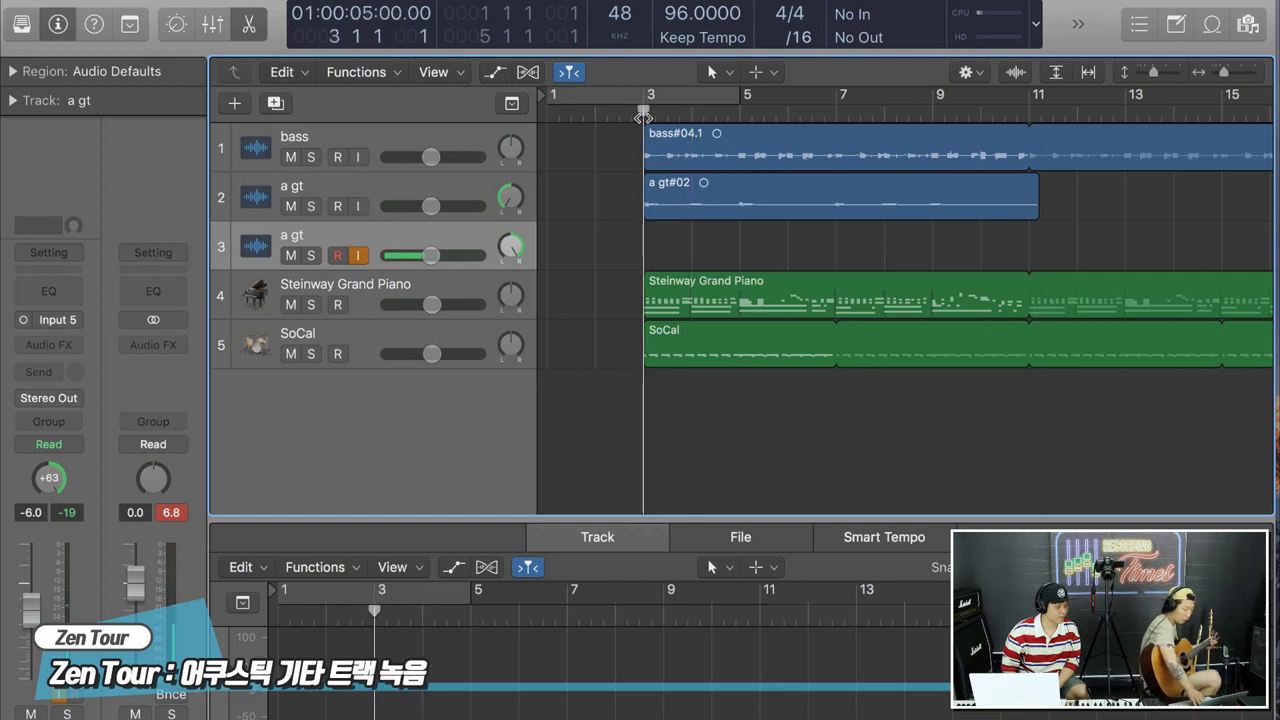
key(r)
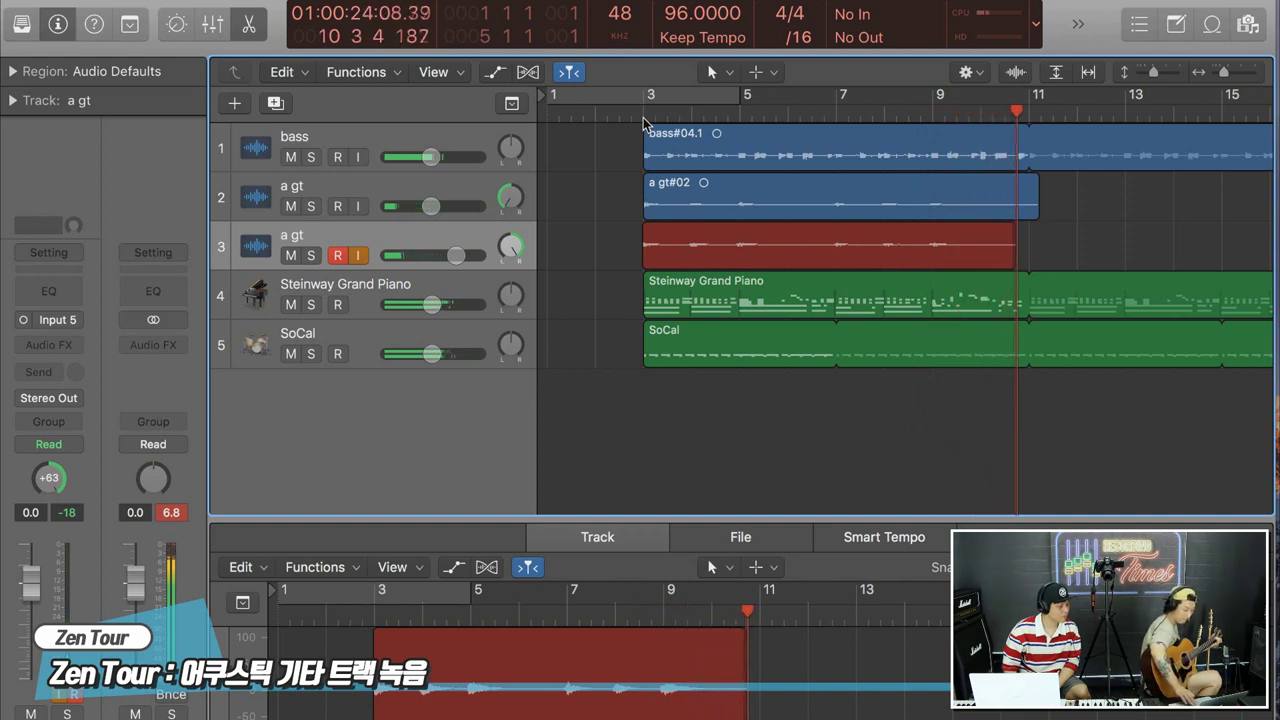
key(space)
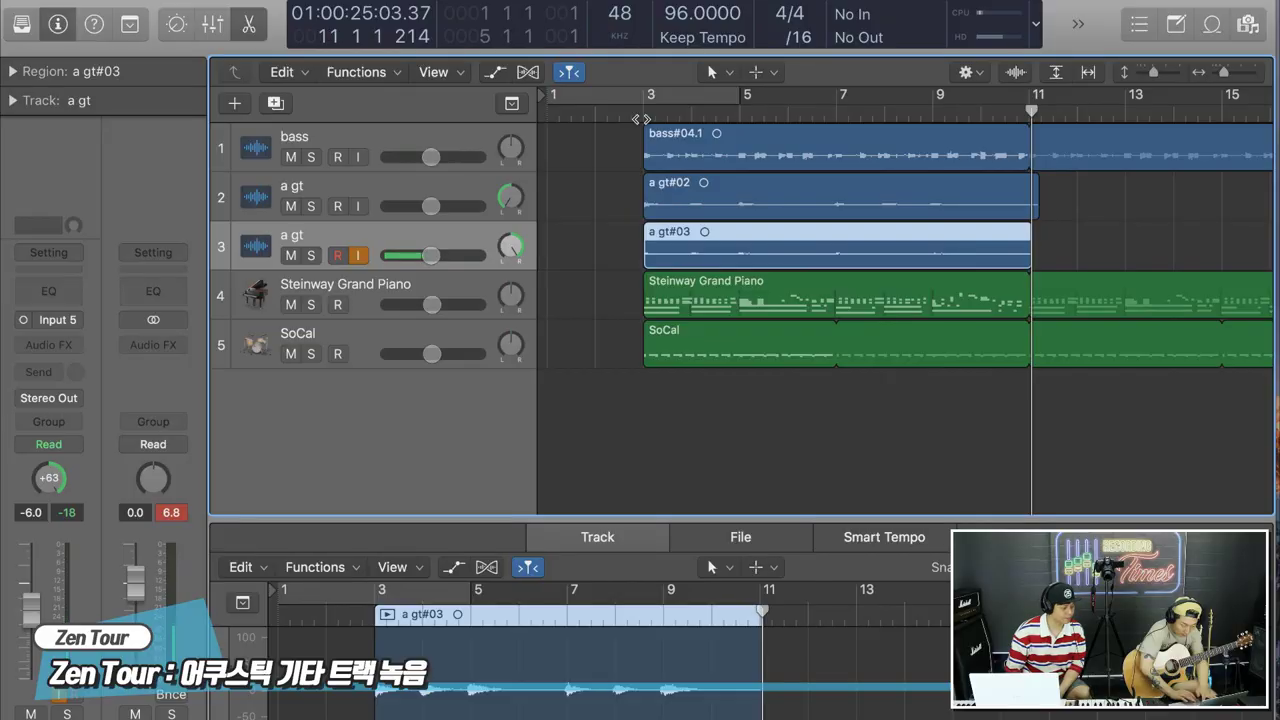
Try a lower Steinway Grand Piano volume while playing the mix from bar 3, and bring the level back up.
click(642, 112)
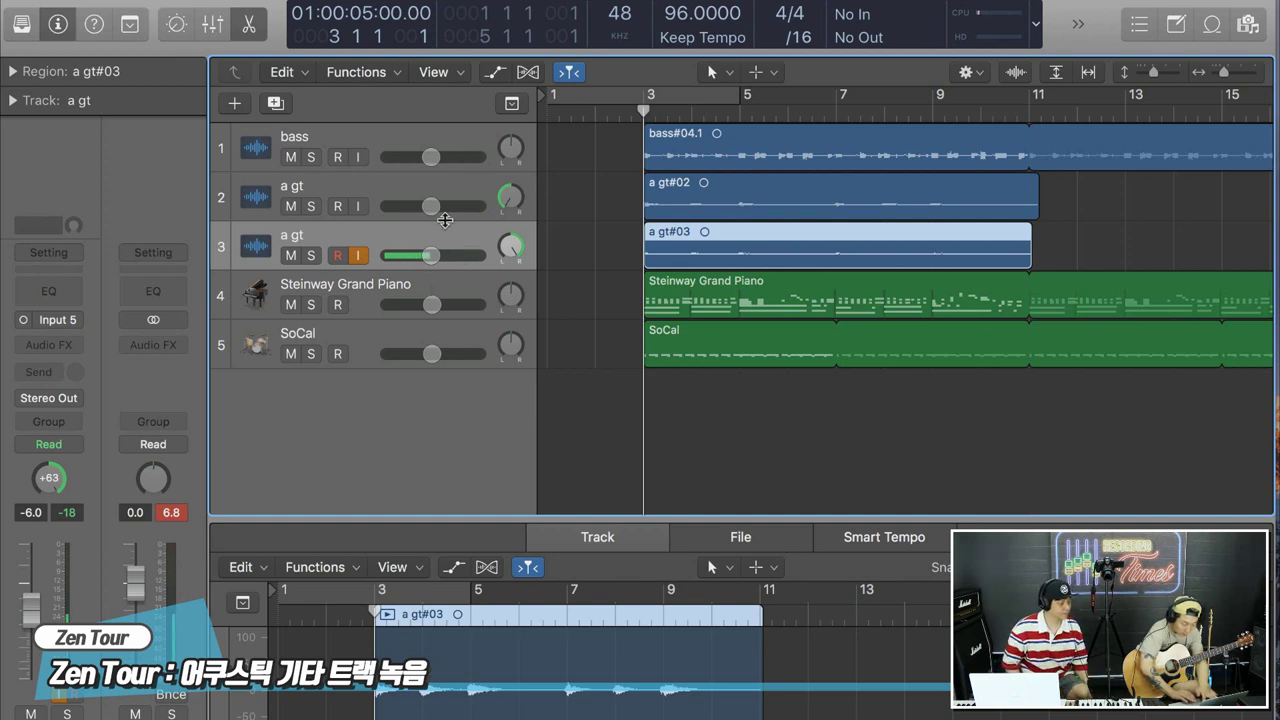
drag(437, 308, 410, 304)
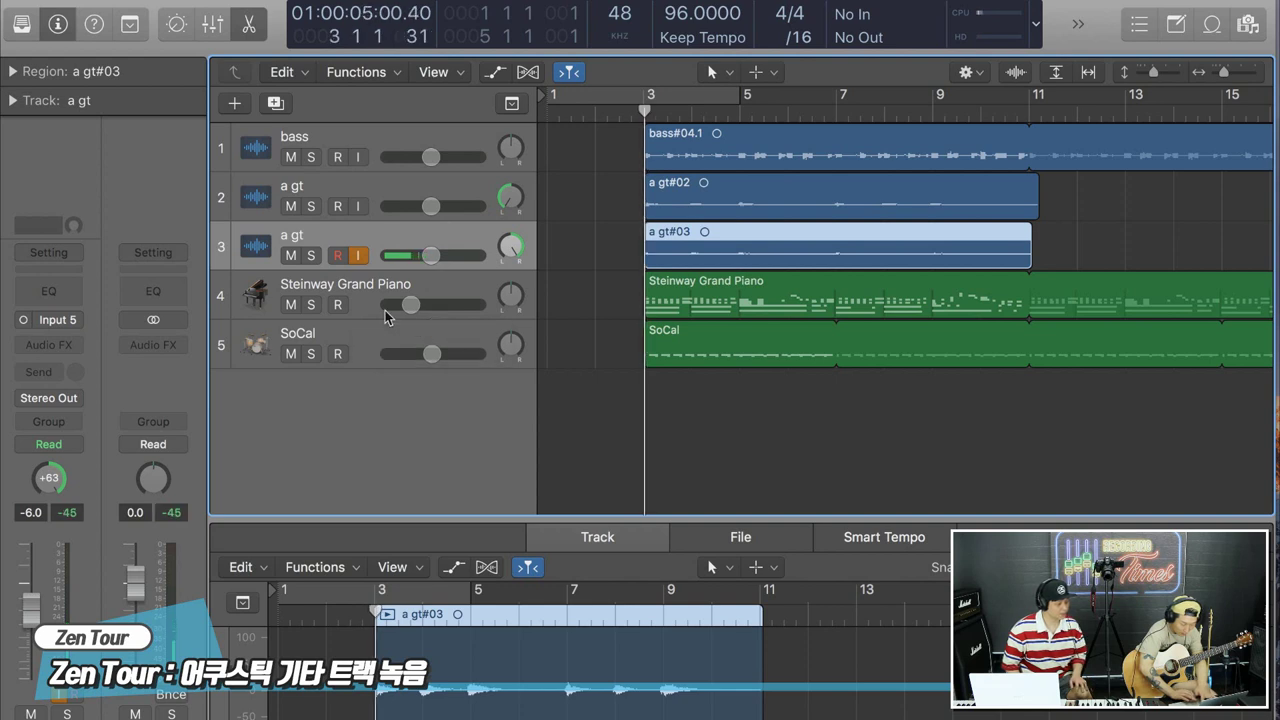
key(space)
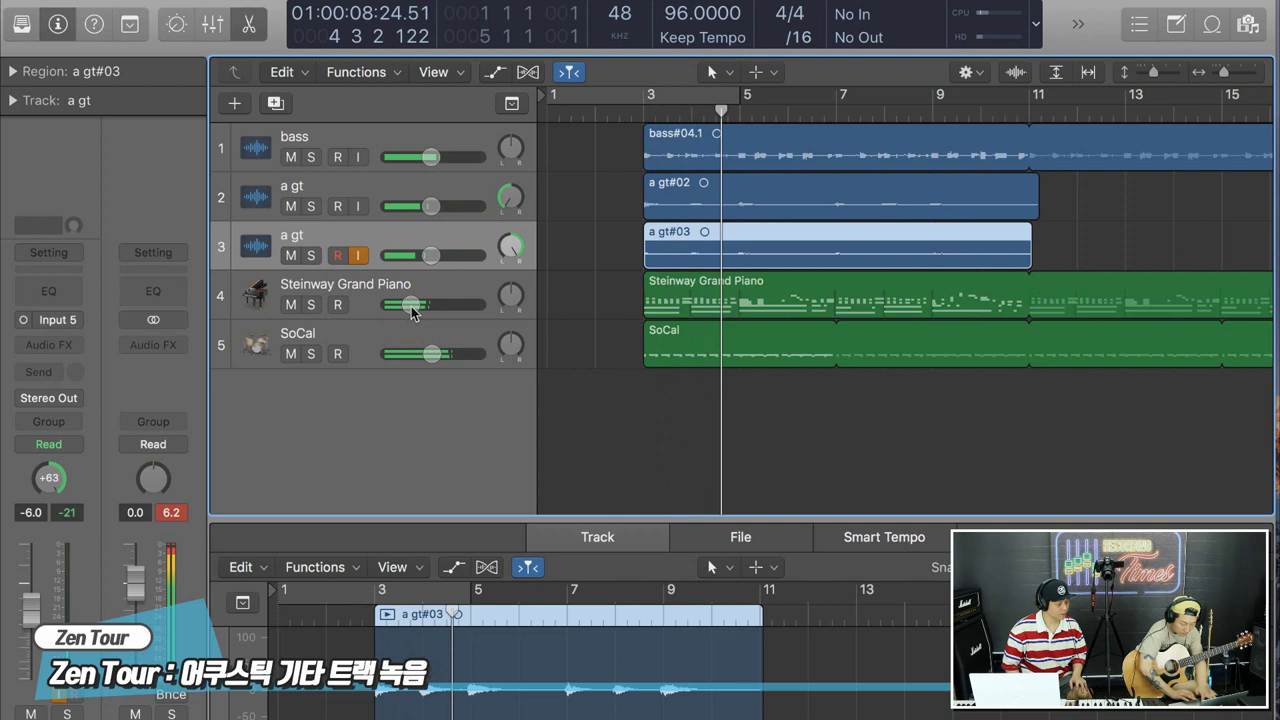
click(412, 306)
drag(411, 305, 431, 305)
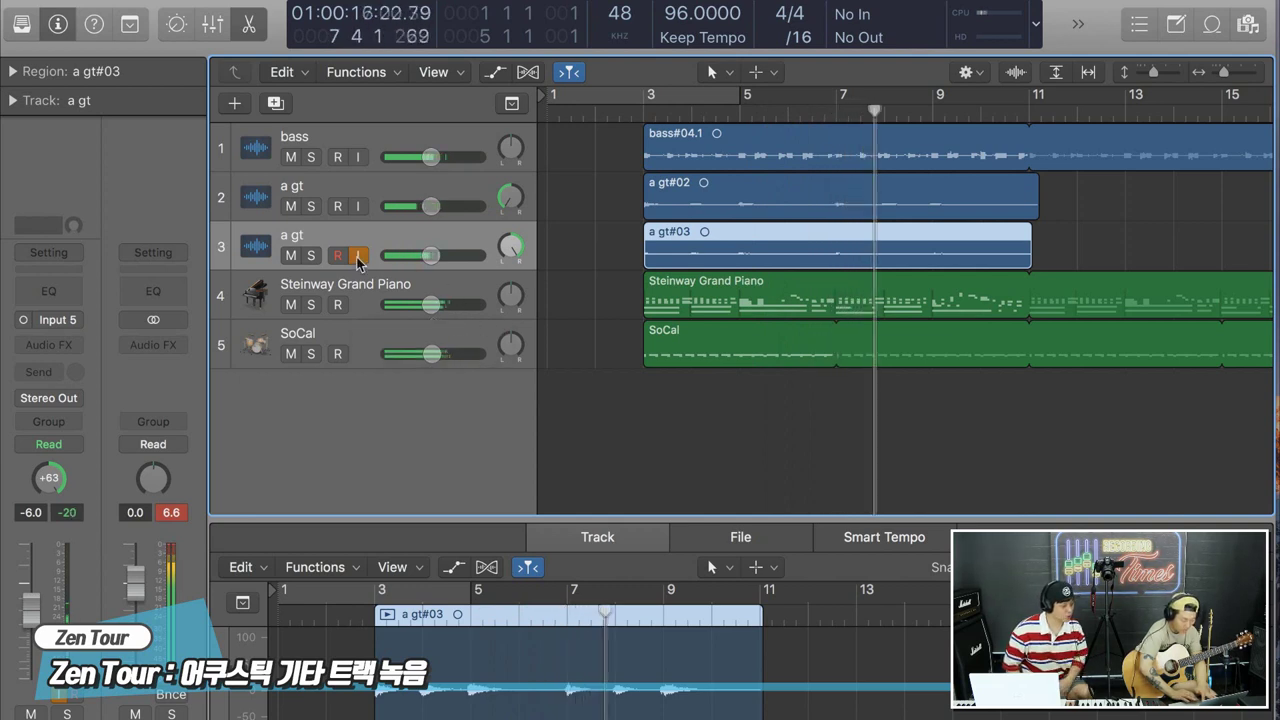
Split both a gt regions at bar 11 with the Scissors tool and delete the parts after it.
key(period)
key(period)
key(period)
key(period)
key(comma)
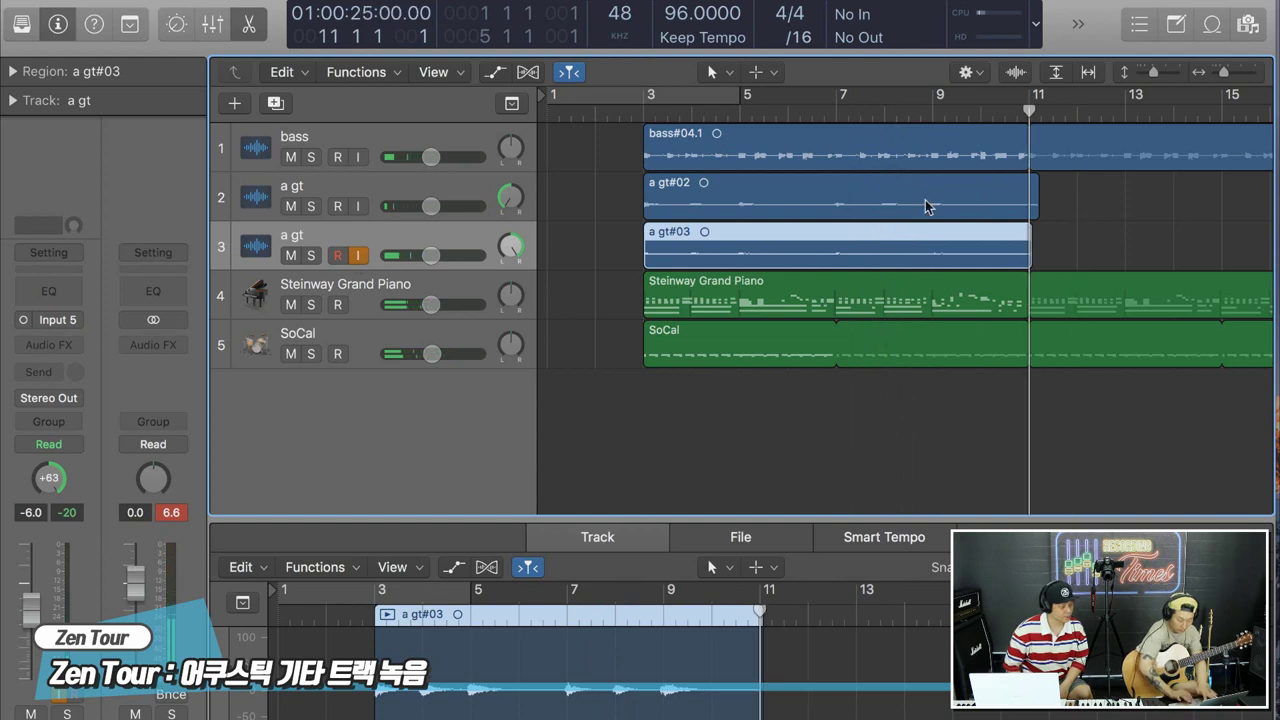
drag(1086, 238, 1007, 204)
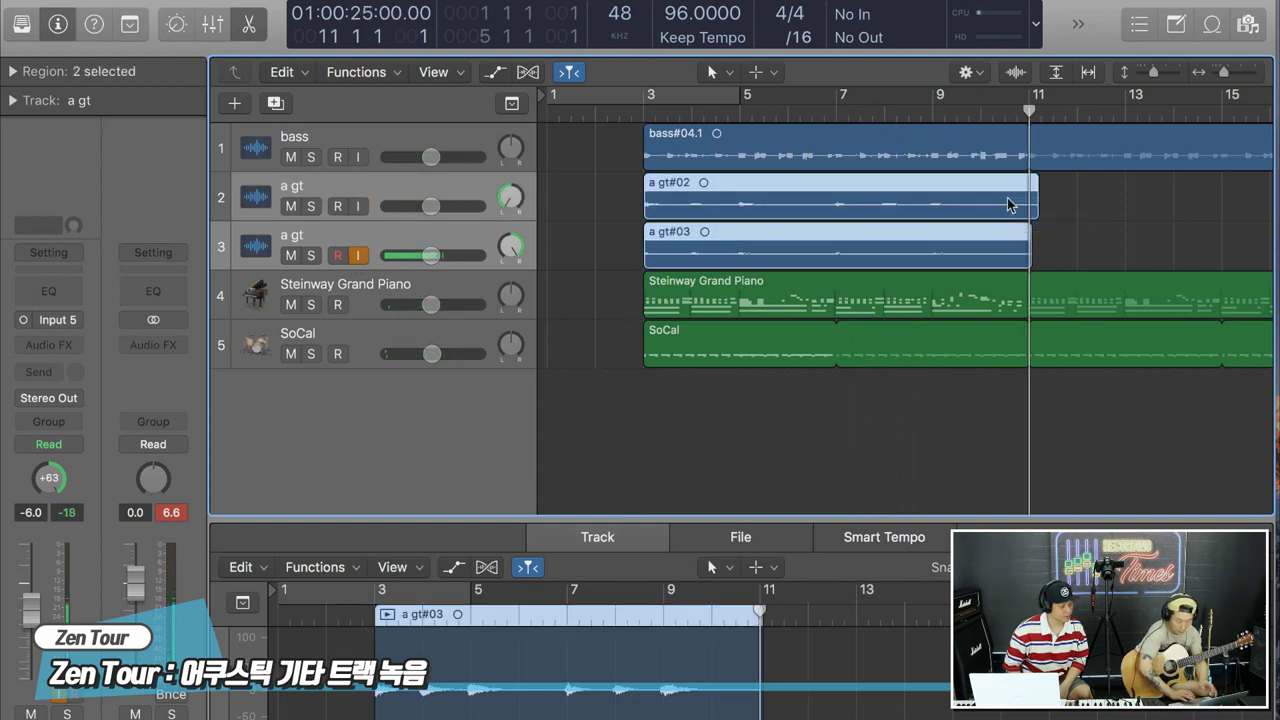
key(t)
key(i)
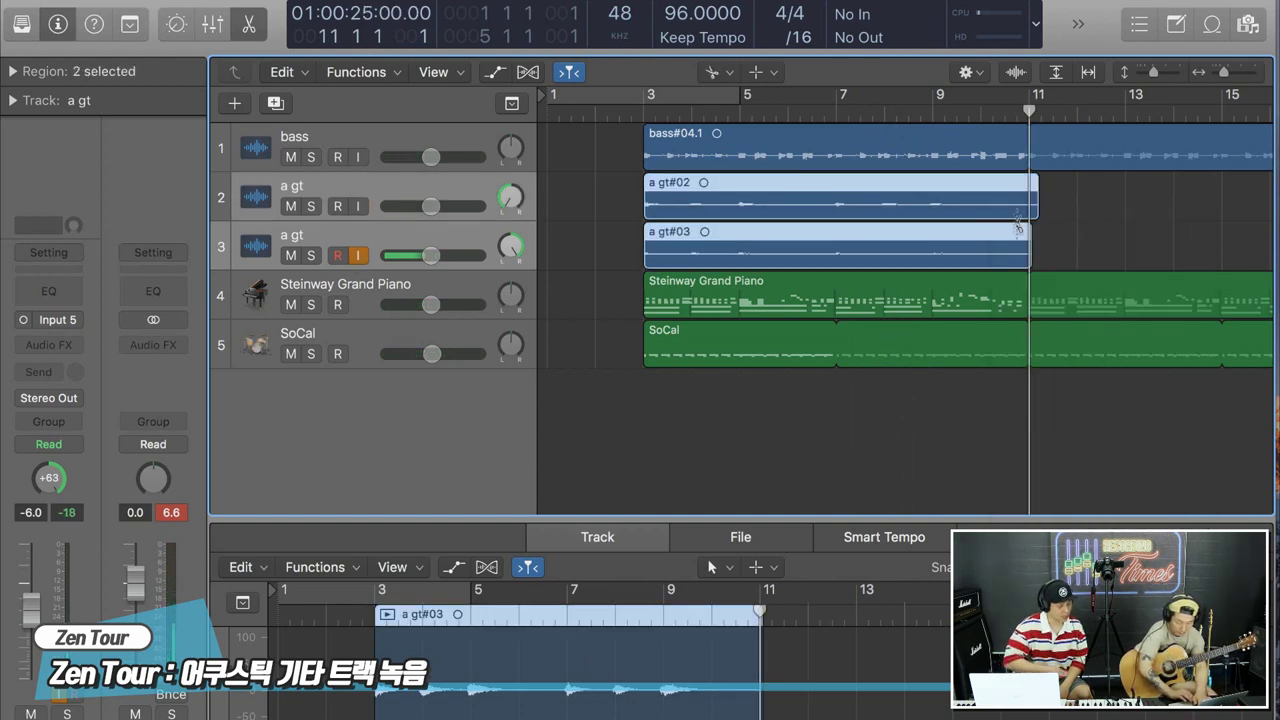
click(1029, 230)
key(t)
key(t)
key(Delete)
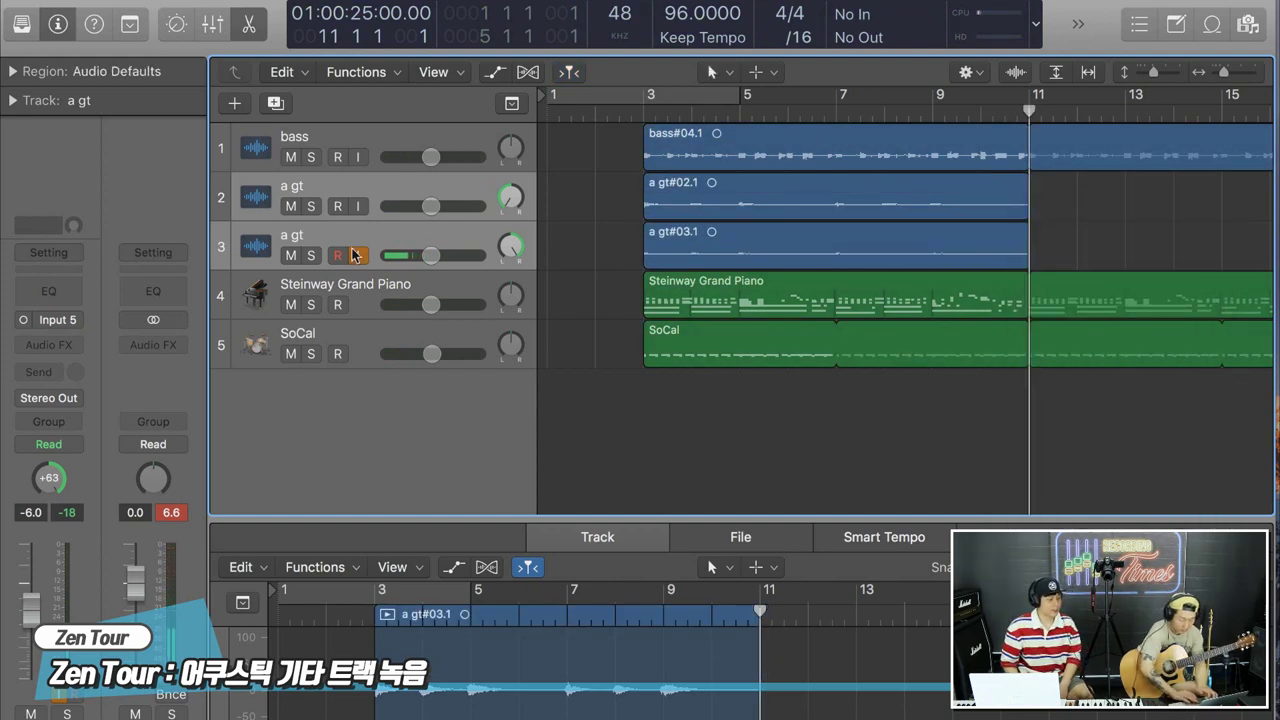
Add two more a gt tracks below the two recorded guitar tracks and pan the lower one to the right.
click(276, 103)
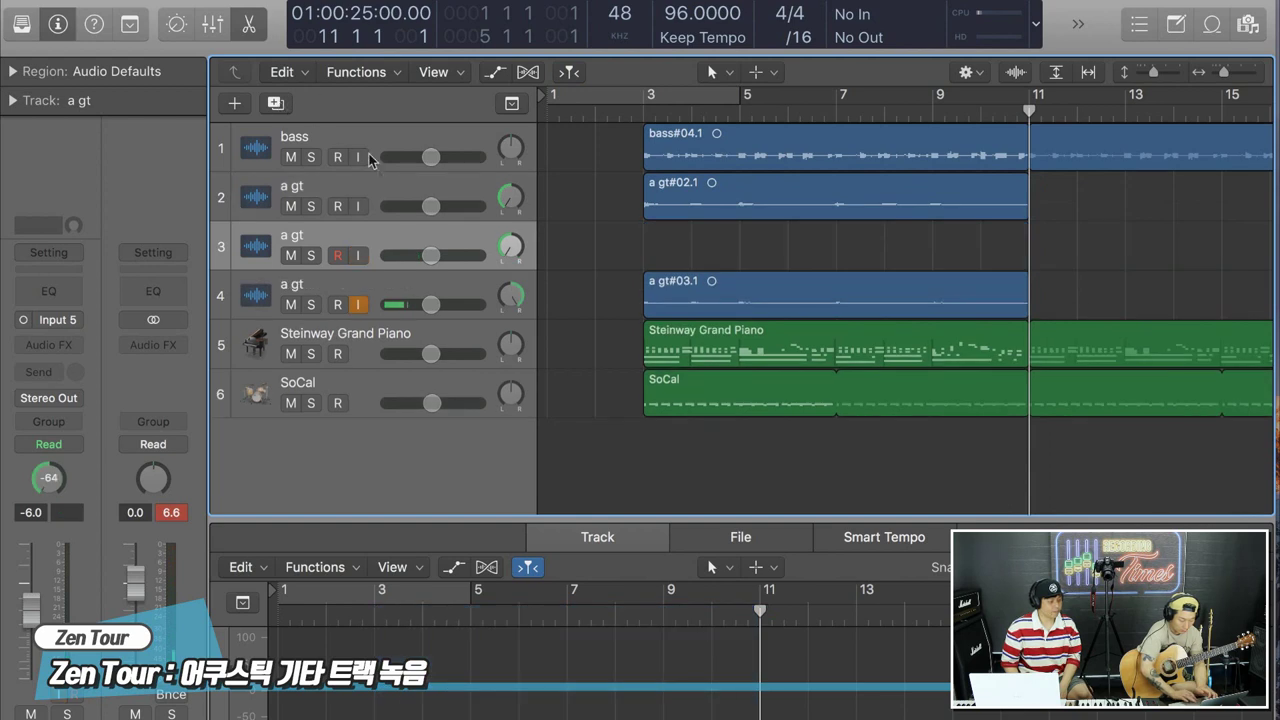
click(276, 103)
drag(418, 338, 407, 237)
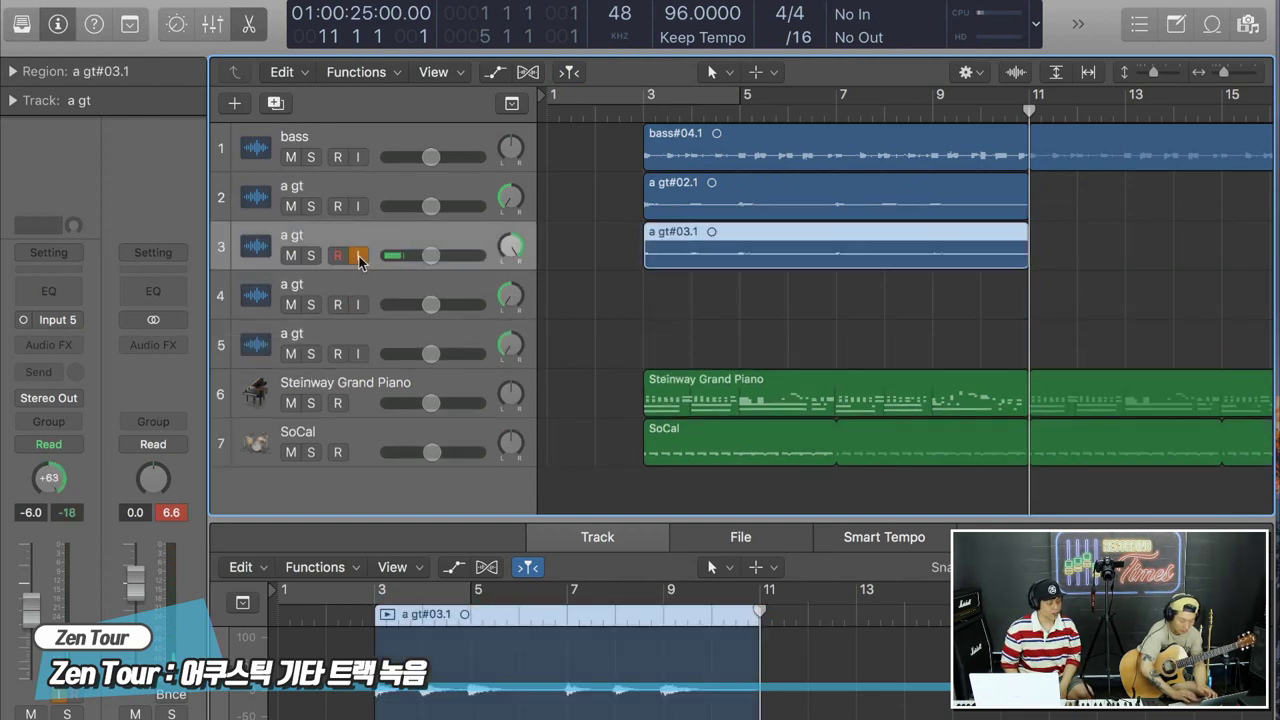
click(510, 350)
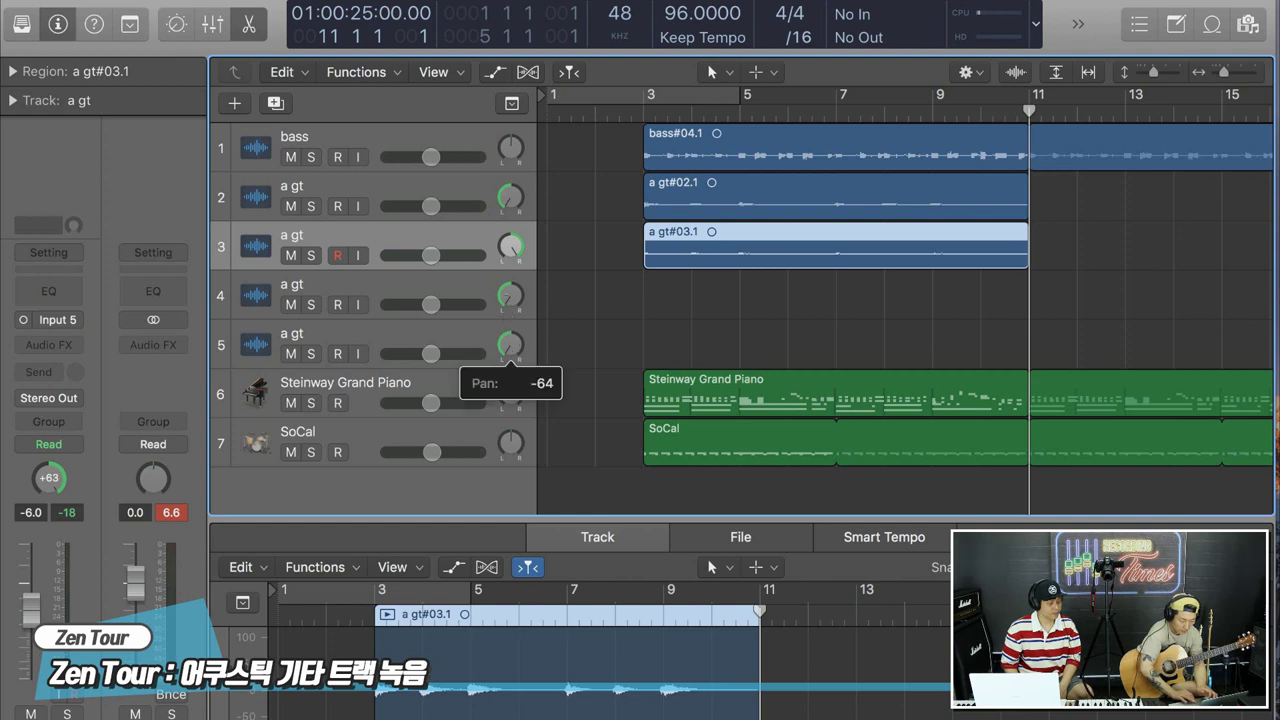
Try to record a guitar take on the first empty a gt track from bar 11 and delete it.
click(429, 286)
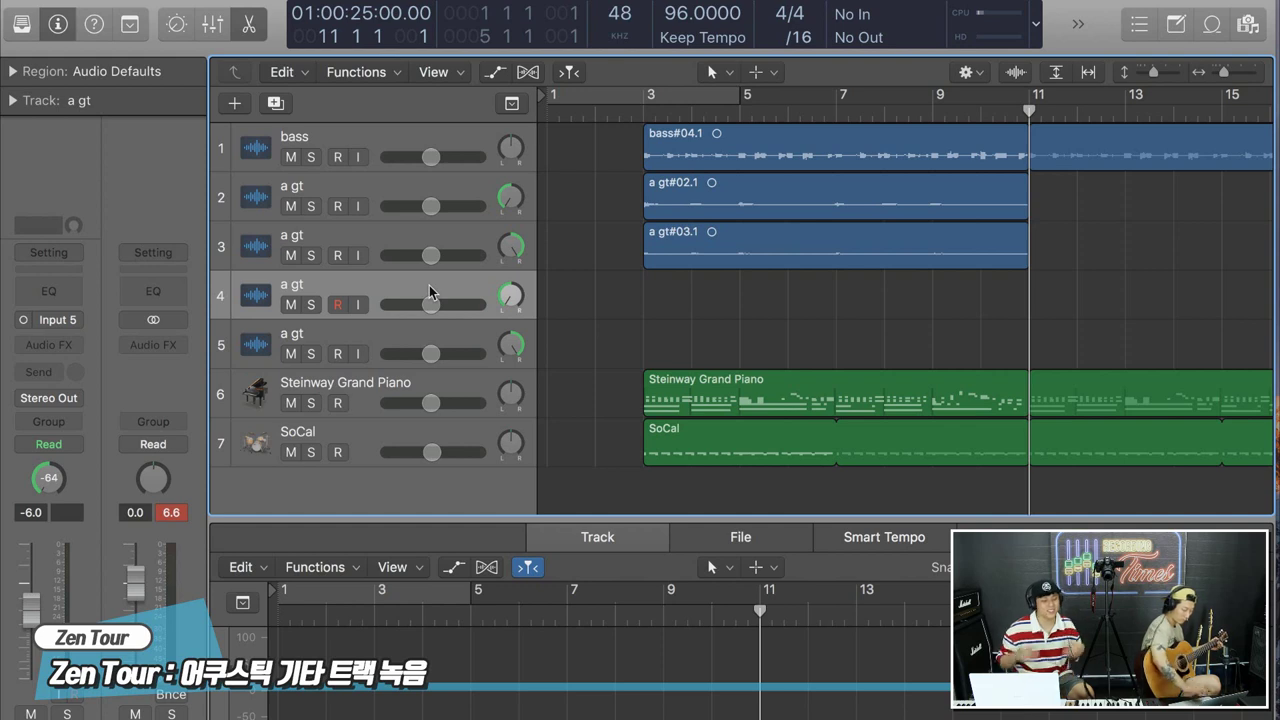
key(r)
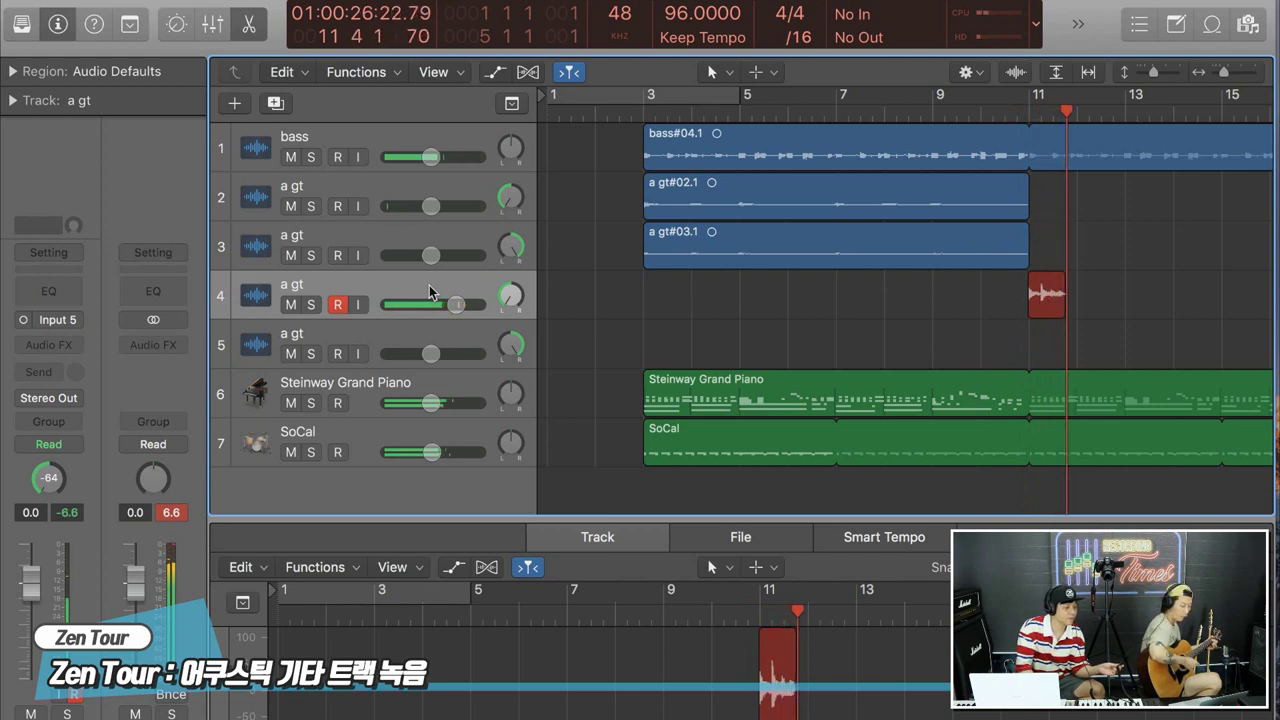
key(space)
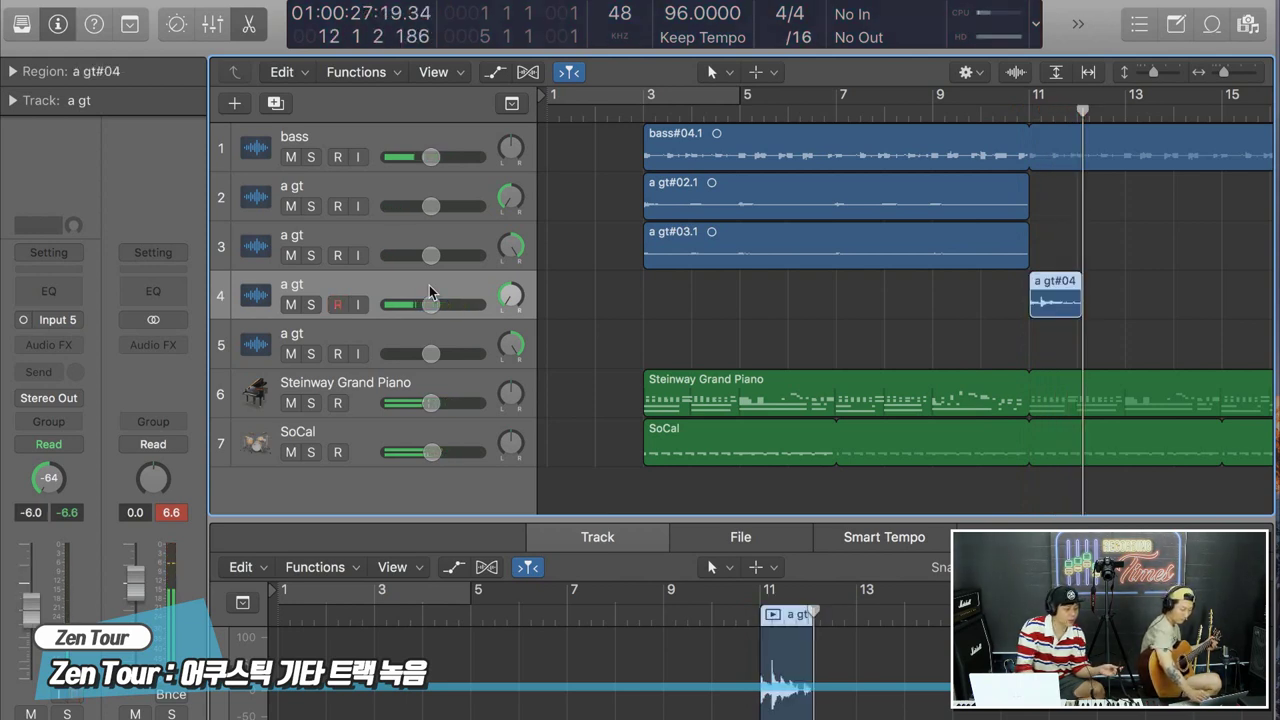
key(Delete)
Move the playhead to bar 10 and lower the volumes of both empty a gt tracks to about -12.8 dB.
key(comma)
key(comma)
key(period)
key(comma)
click(432, 309)
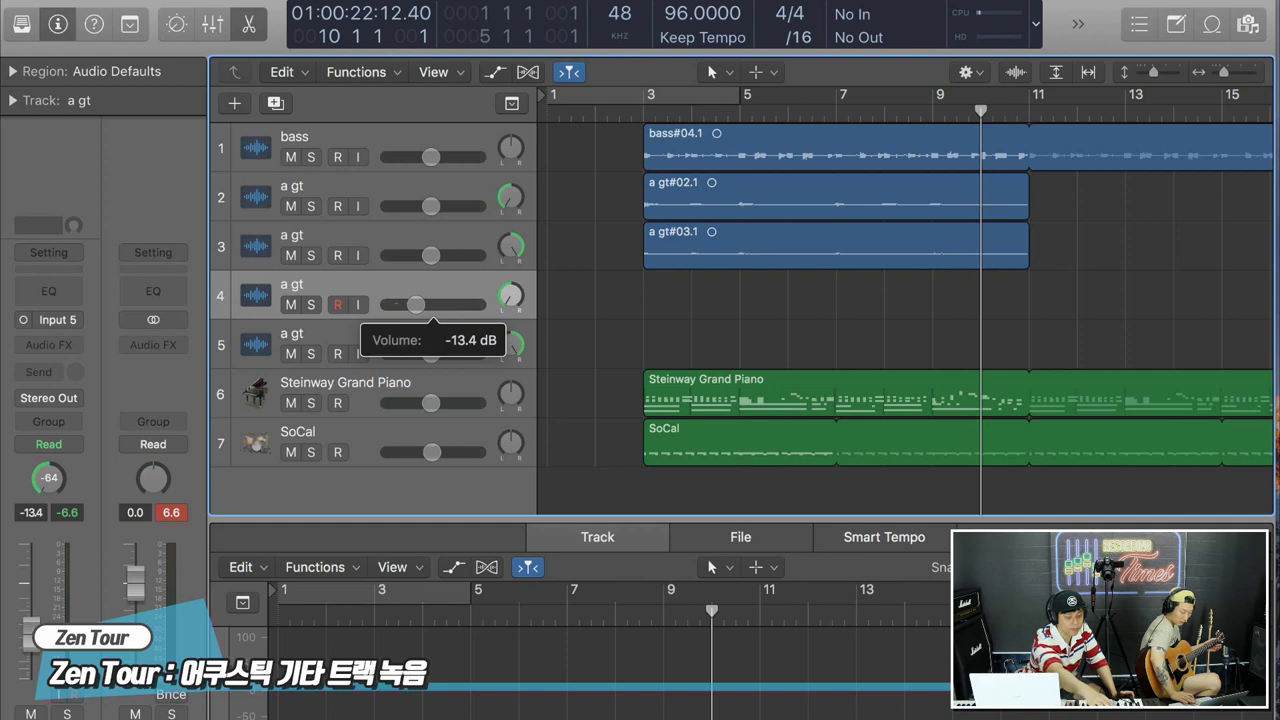
click(428, 353)
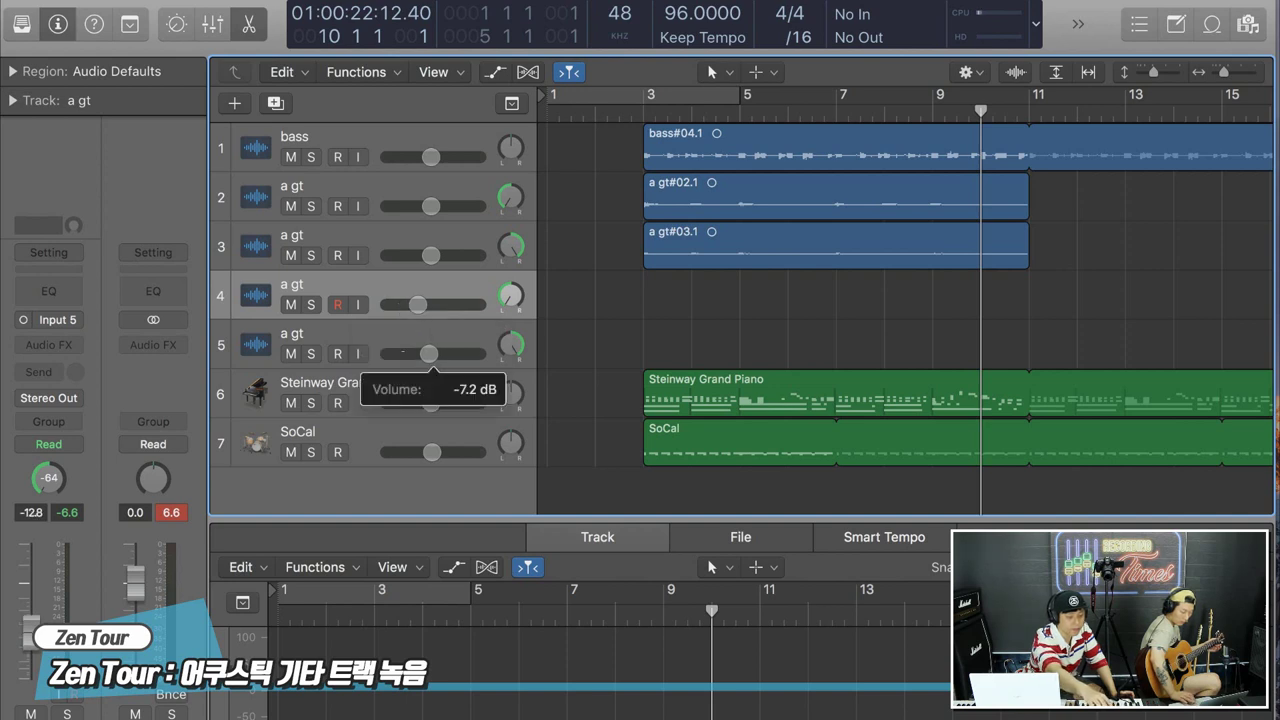
drag(418, 353, 418, 353)
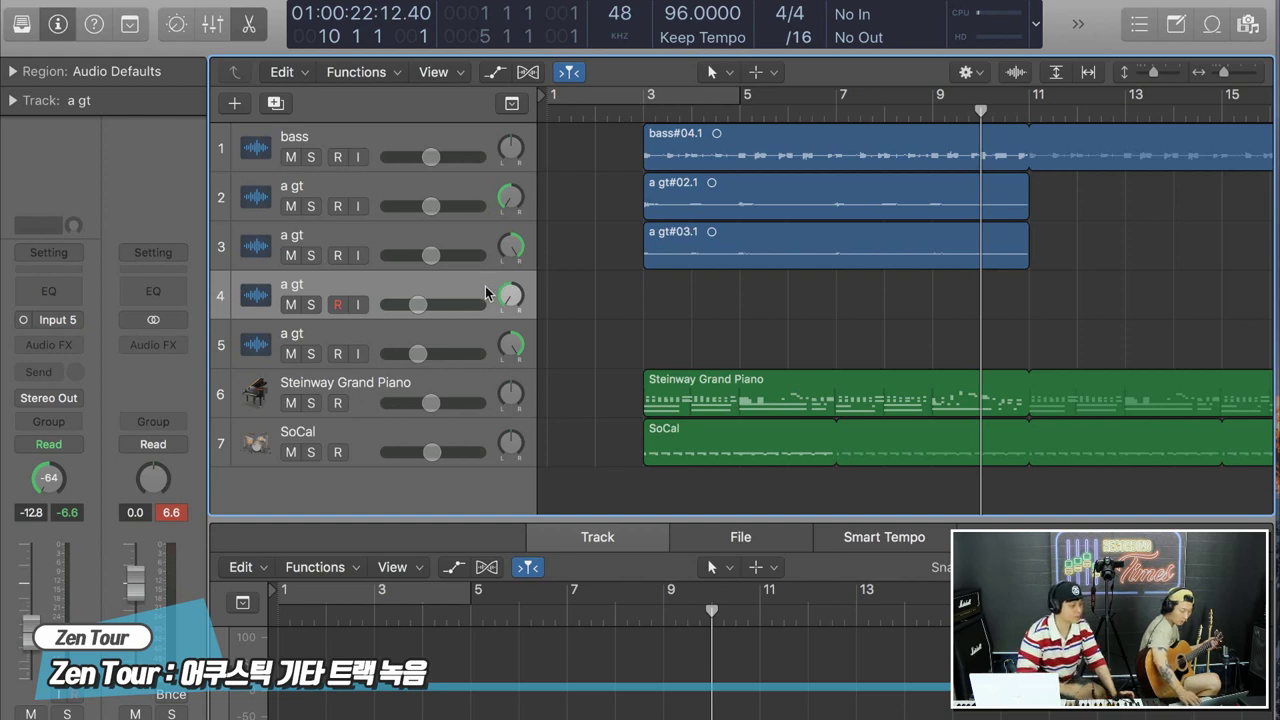
key(r)
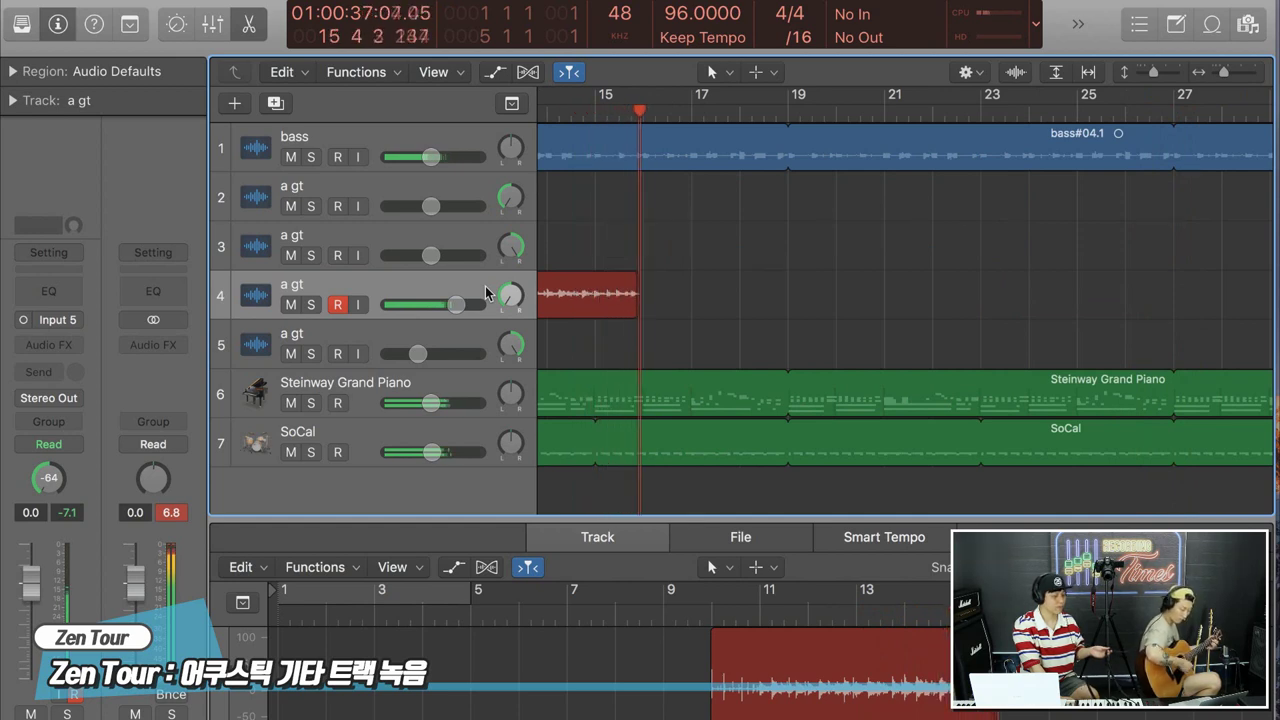
key(space)
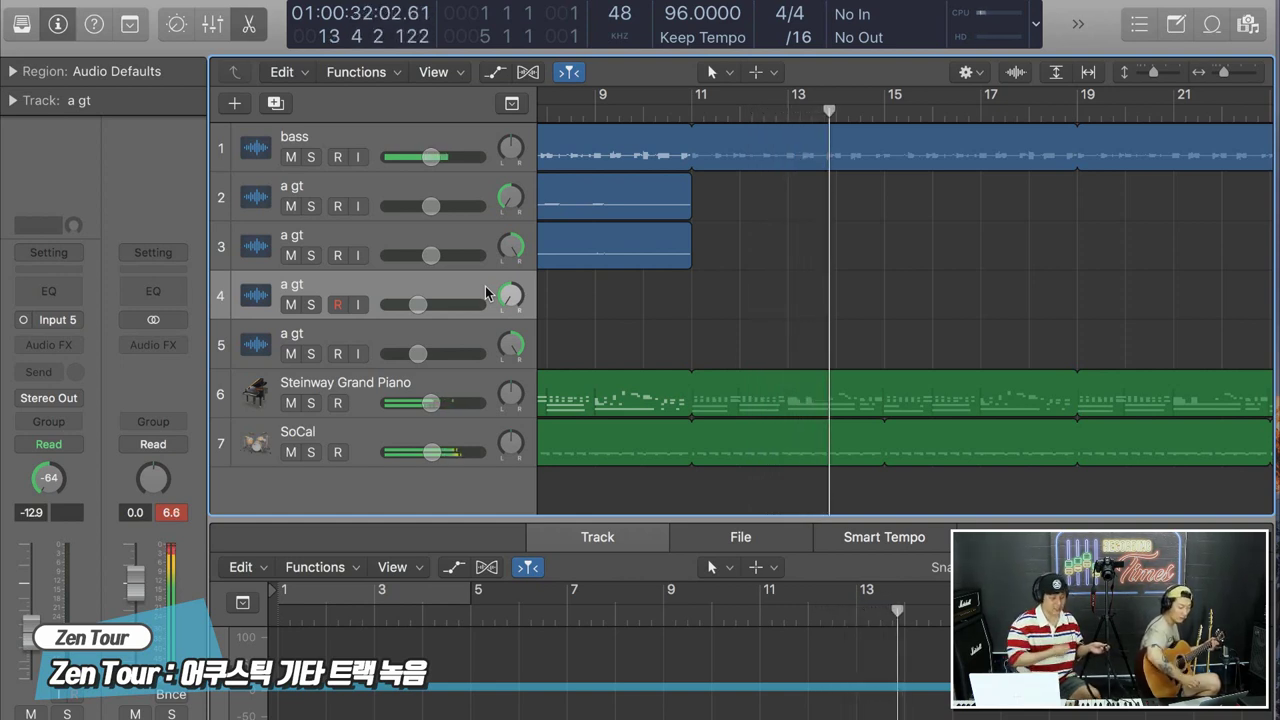
key(space)
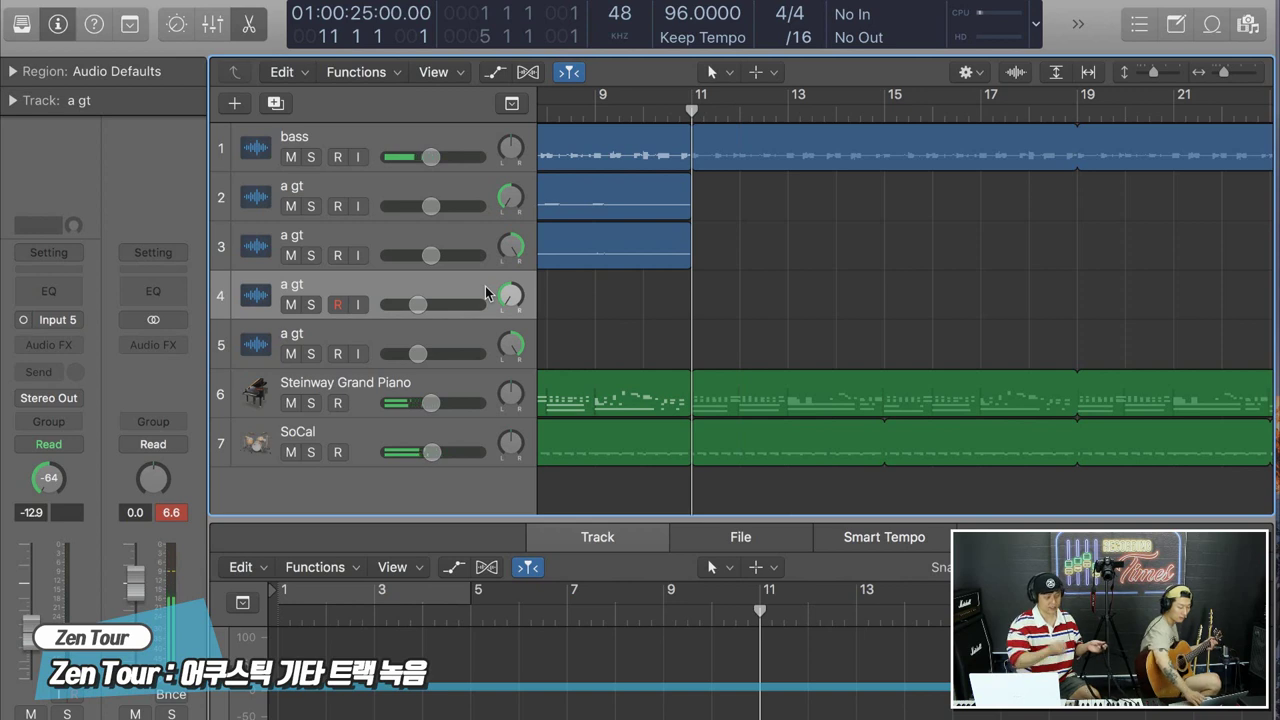
Record a guitar take from bar 11 to about bar 15 on the first empty a gt track and a doubled take on the one below.
key(r)
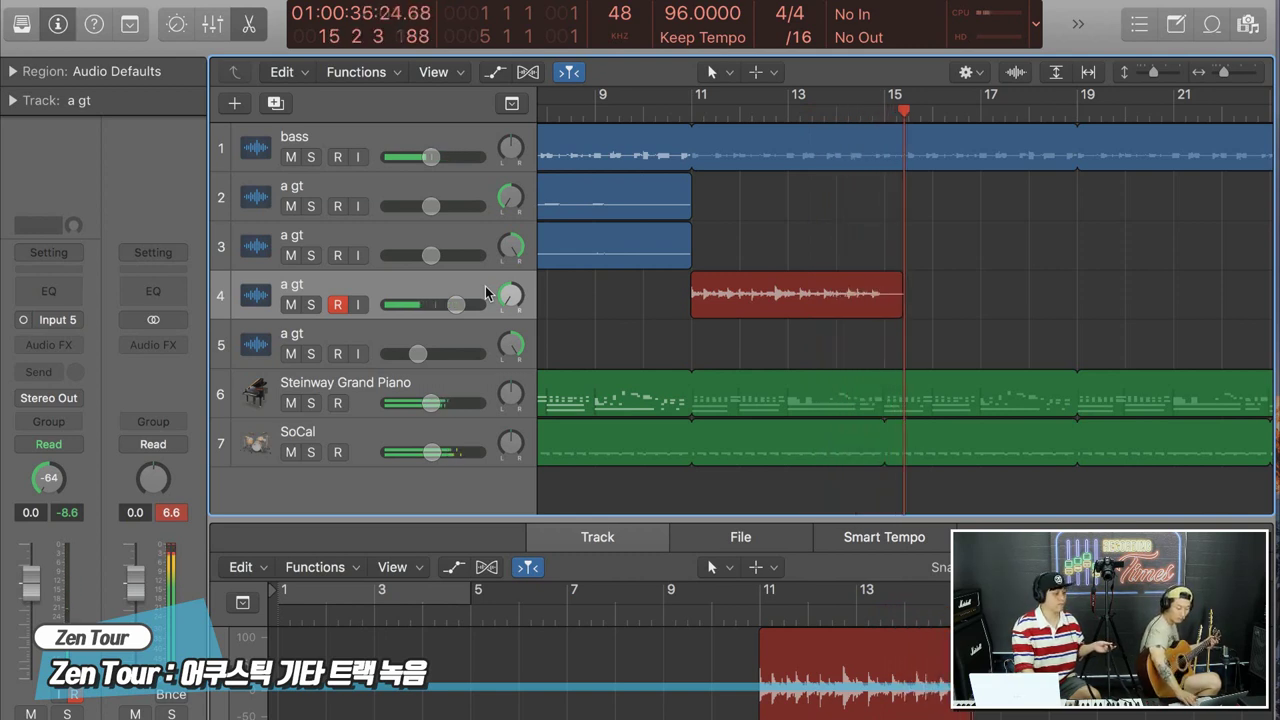
key(space)
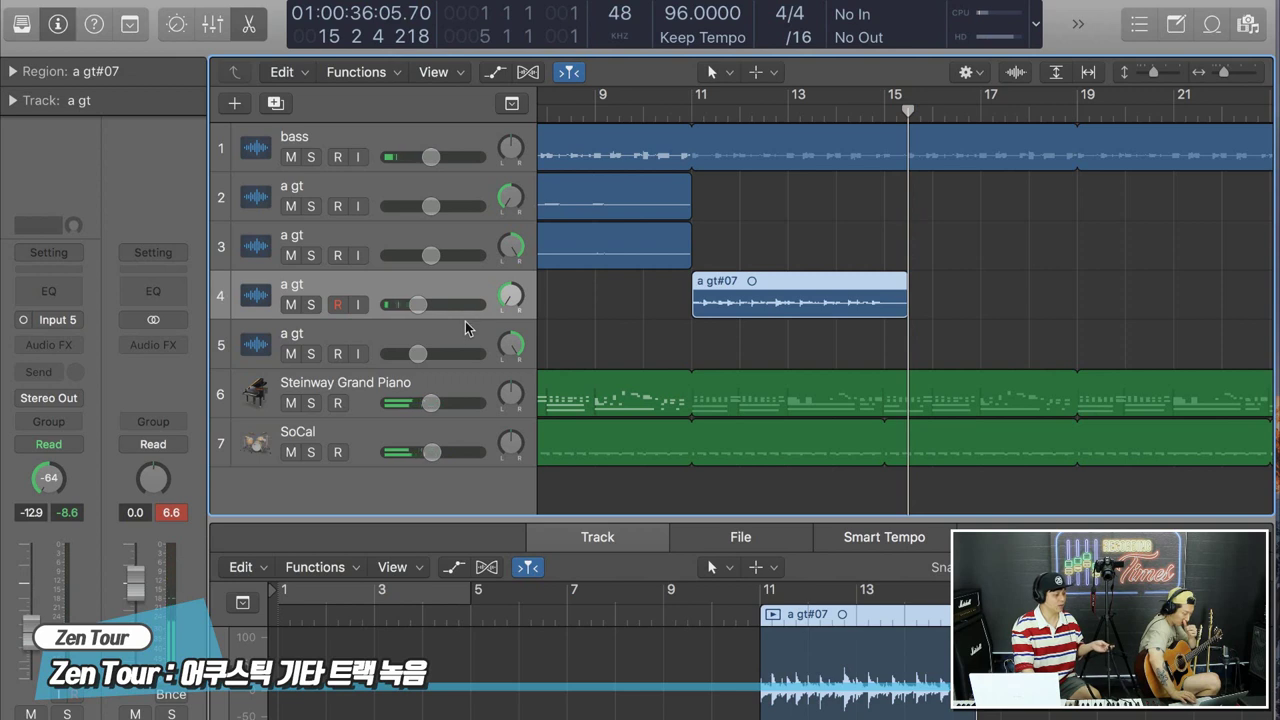
click(465, 322)
key(comma)
key(comma)
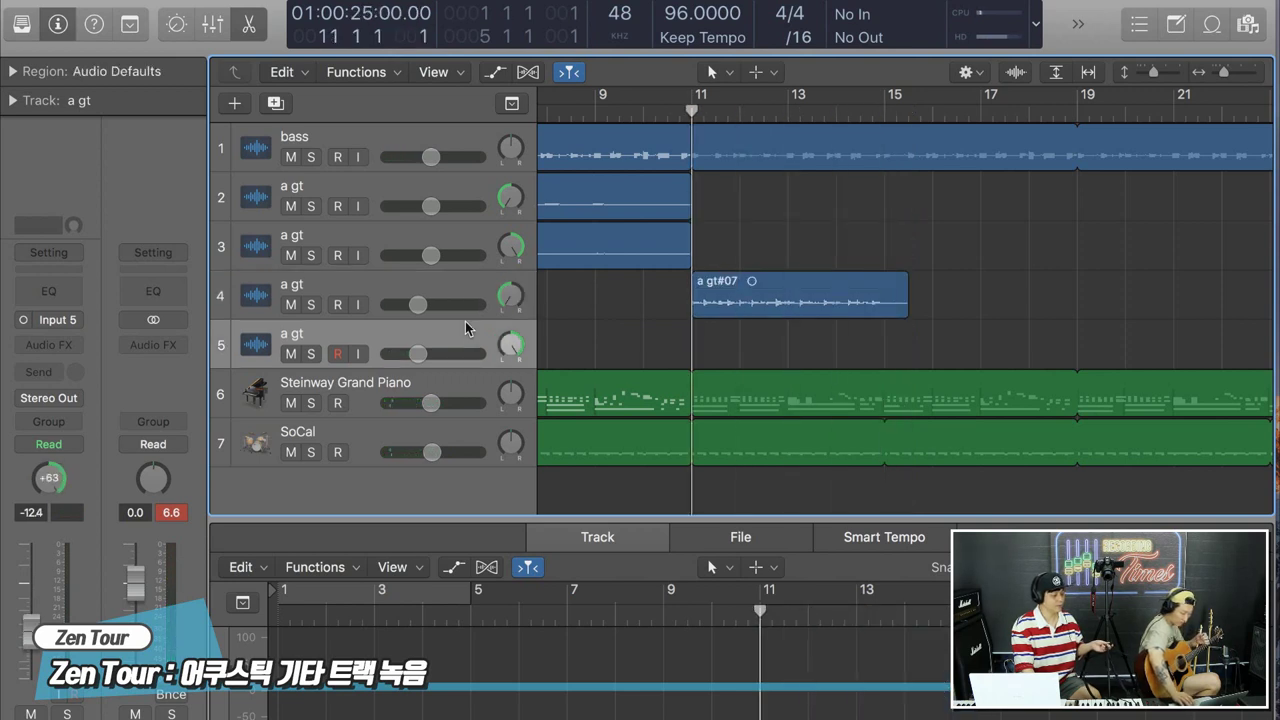
key(r)
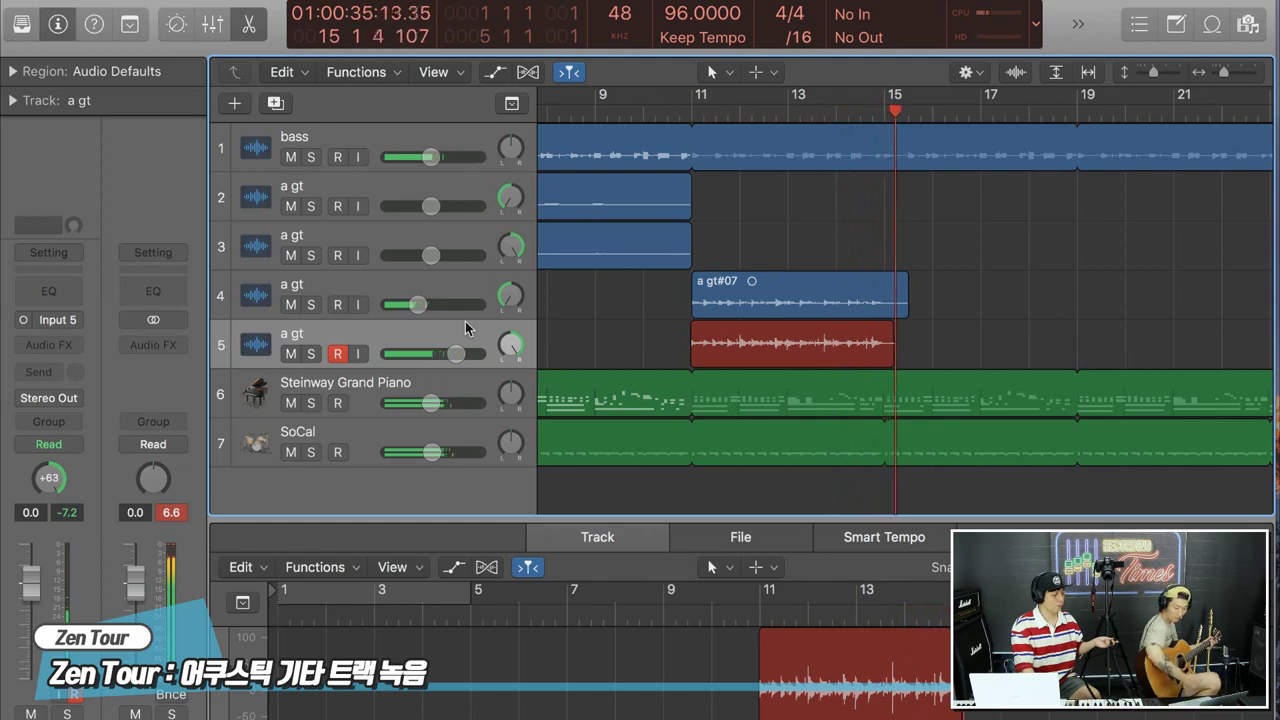
key(space)
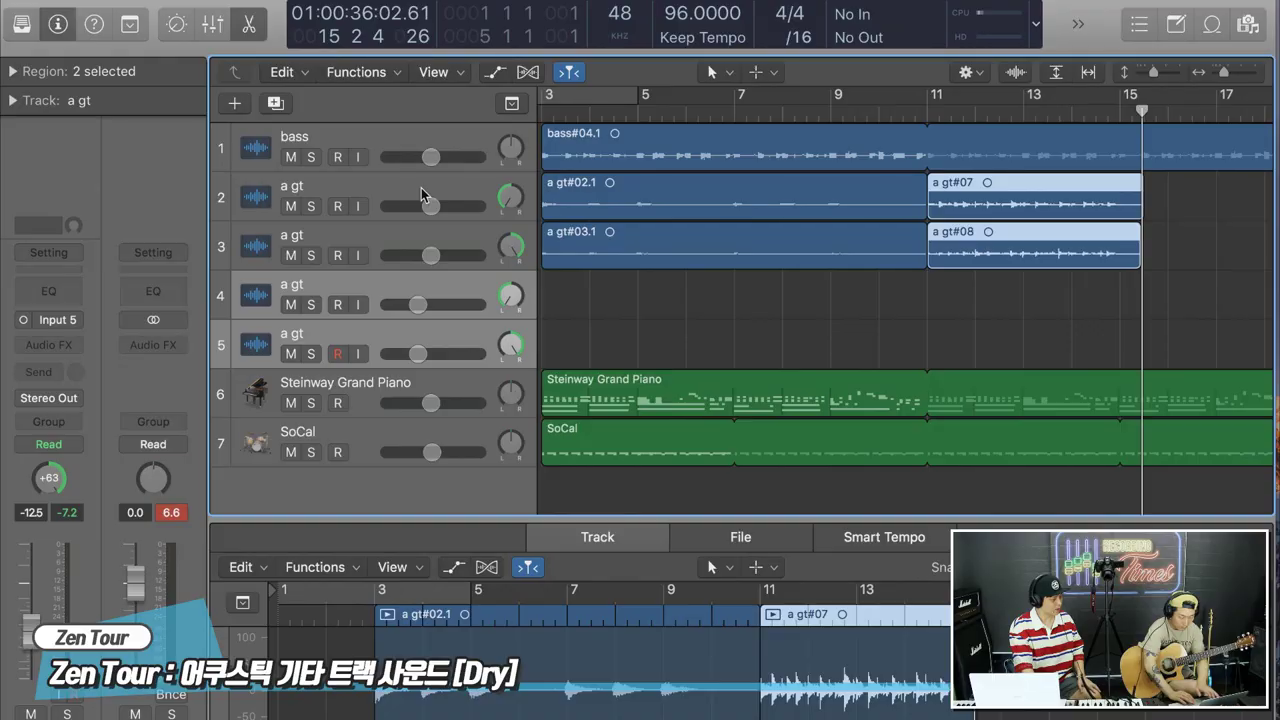
Select the two a gt tracks holding the guitar regions, solo them both, and play them back from bar 3.
click(421, 187)
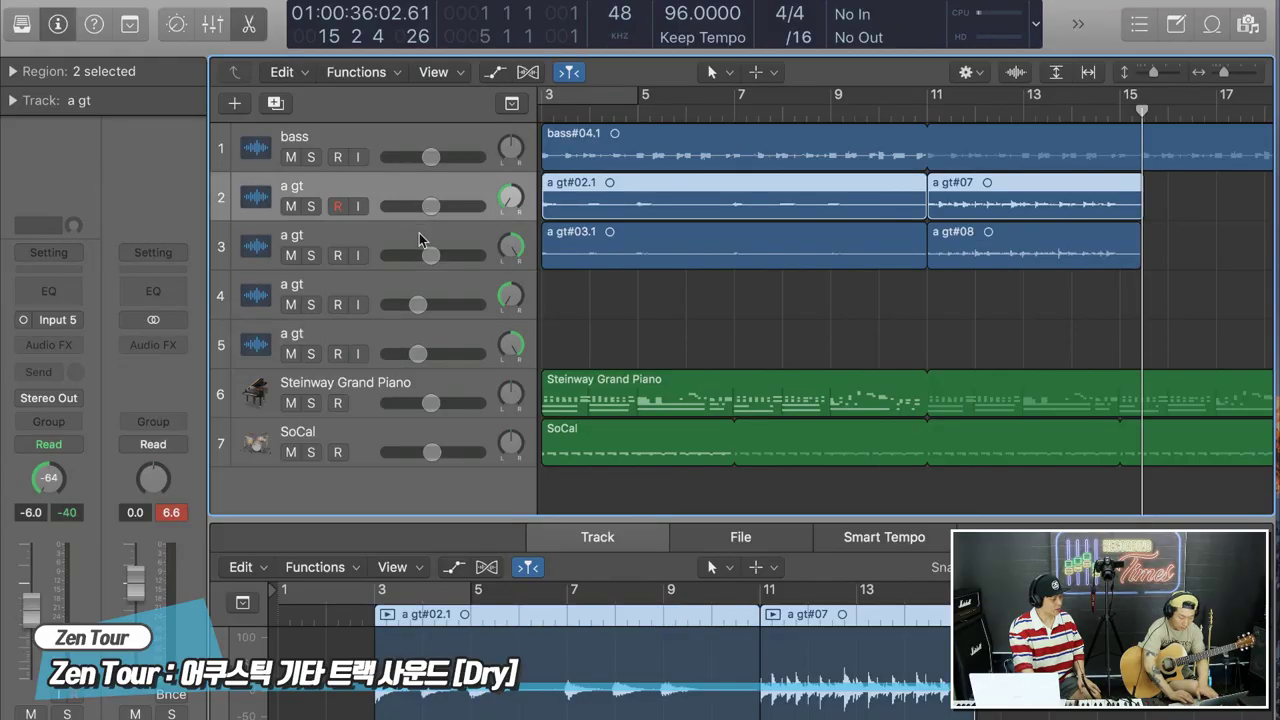
shift+click(417, 246)
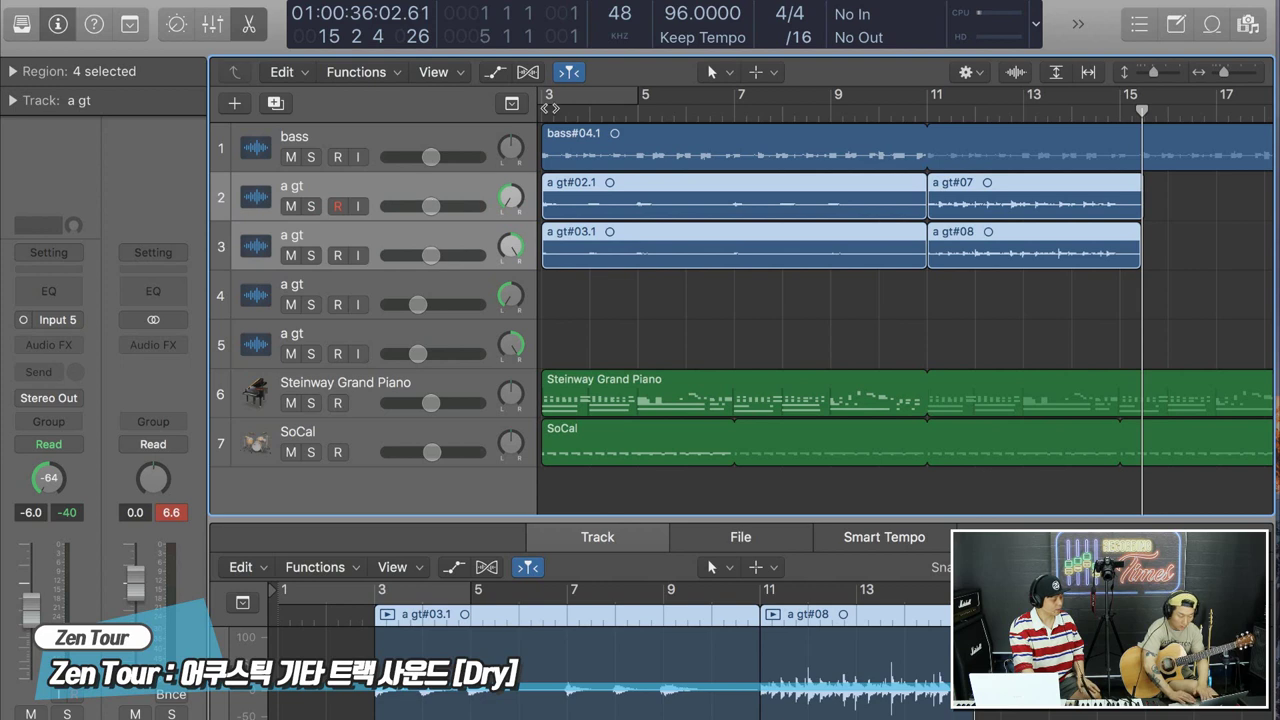
click(544, 114)
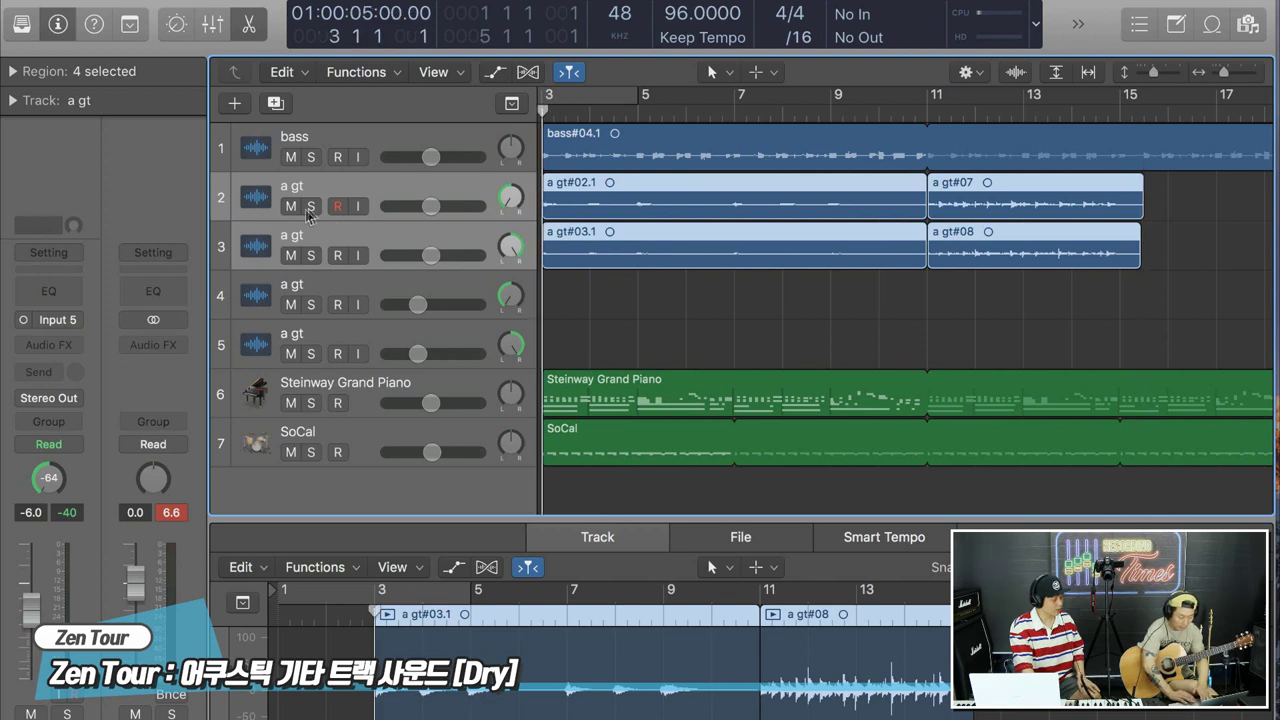
click(312, 207)
key(space)
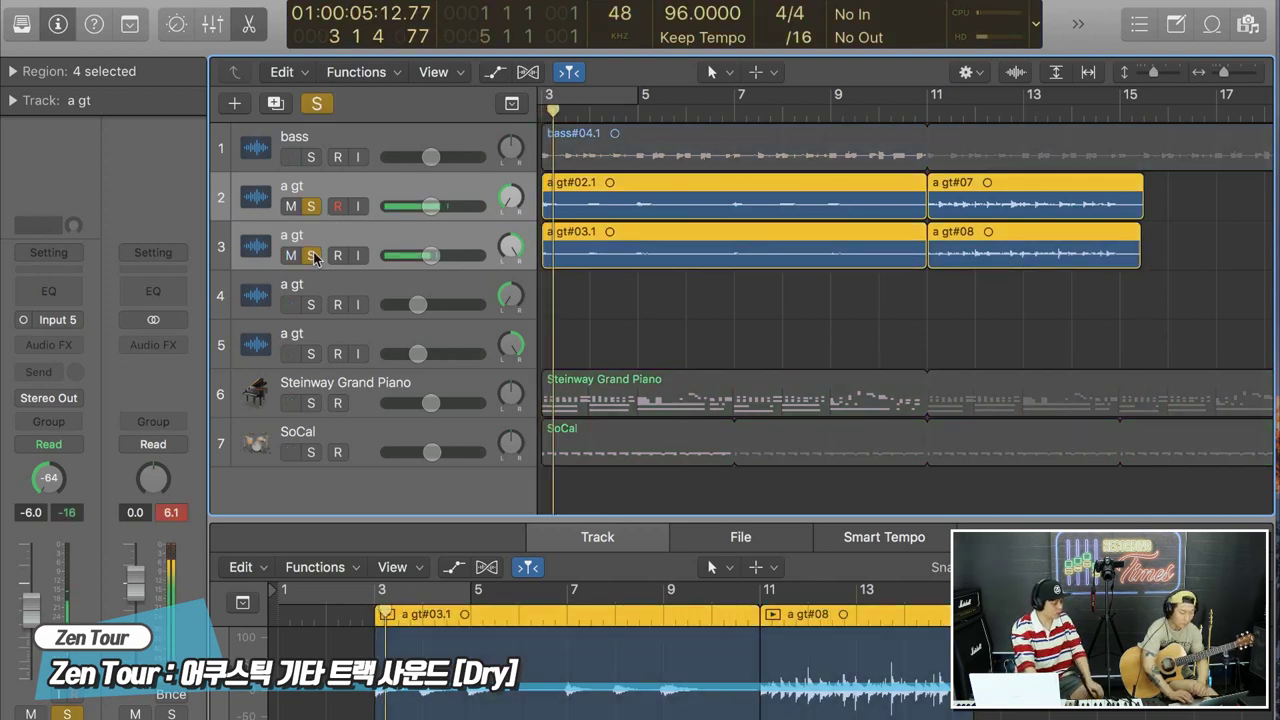
click(1080, 25)
click(1100, 27)
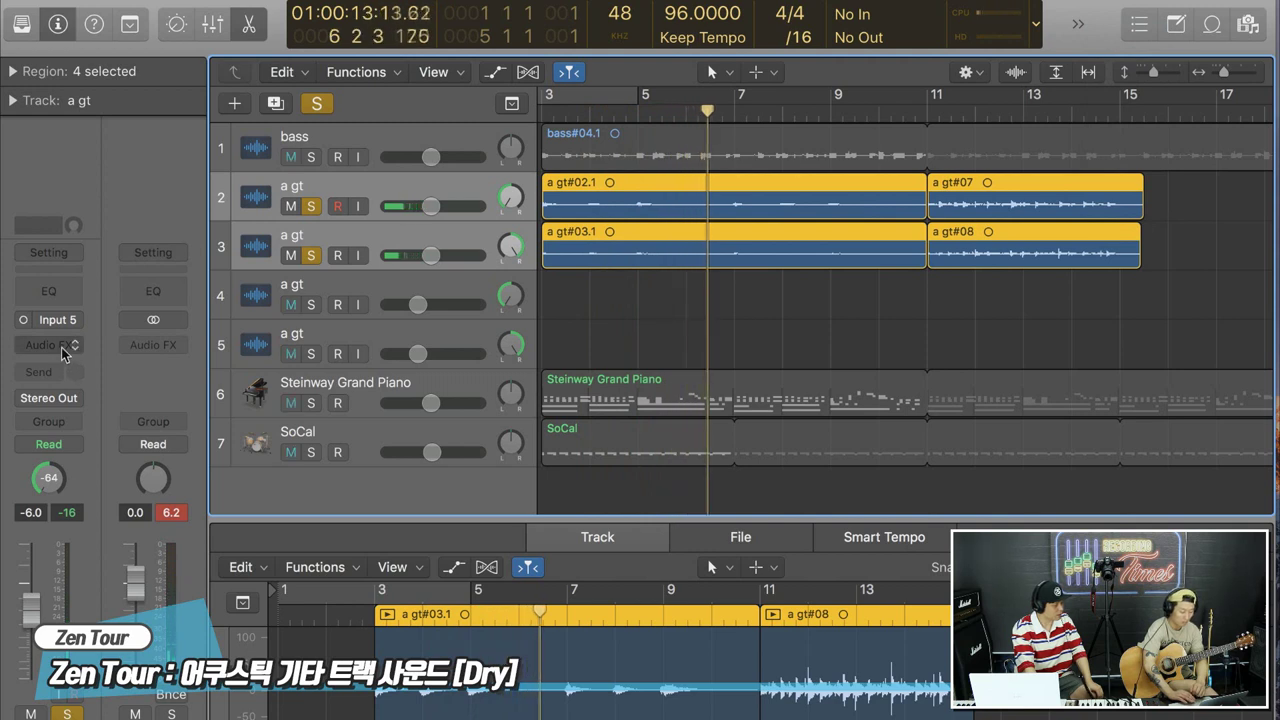
Group the two selected a gt tracks into a Summing Stack and rename the stack A gt.
right_click(394, 180)
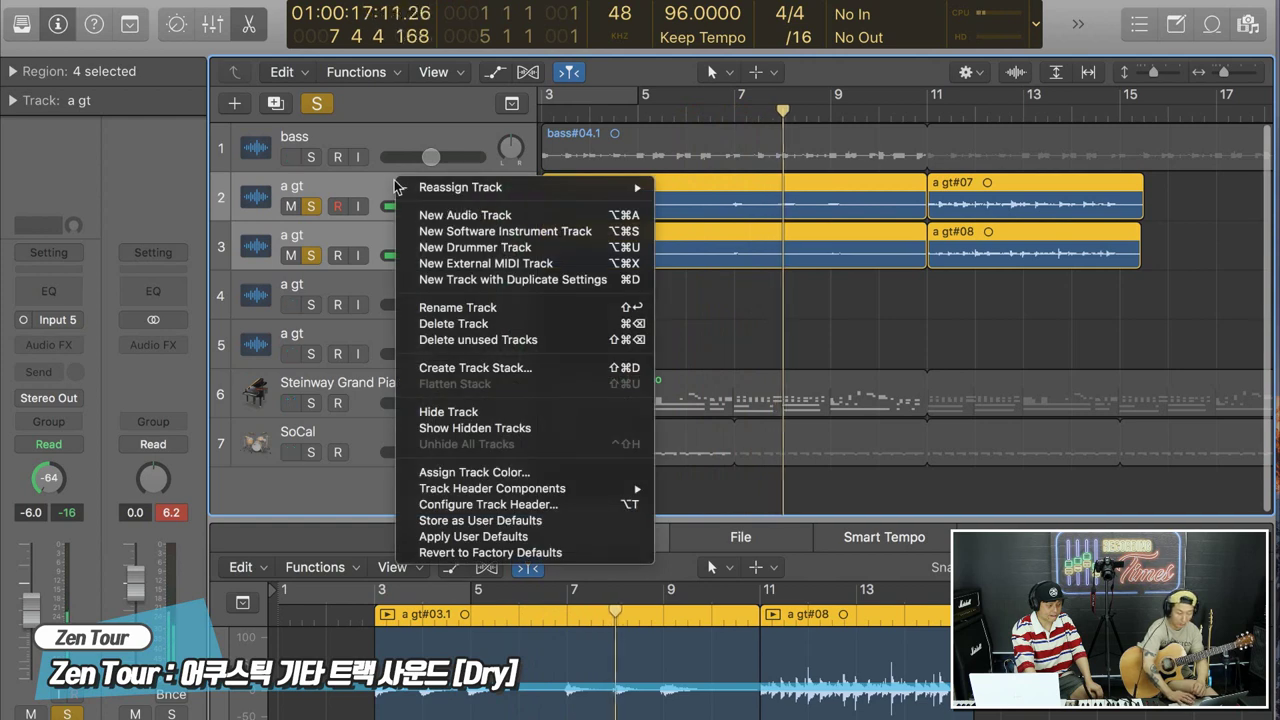
click(476, 368)
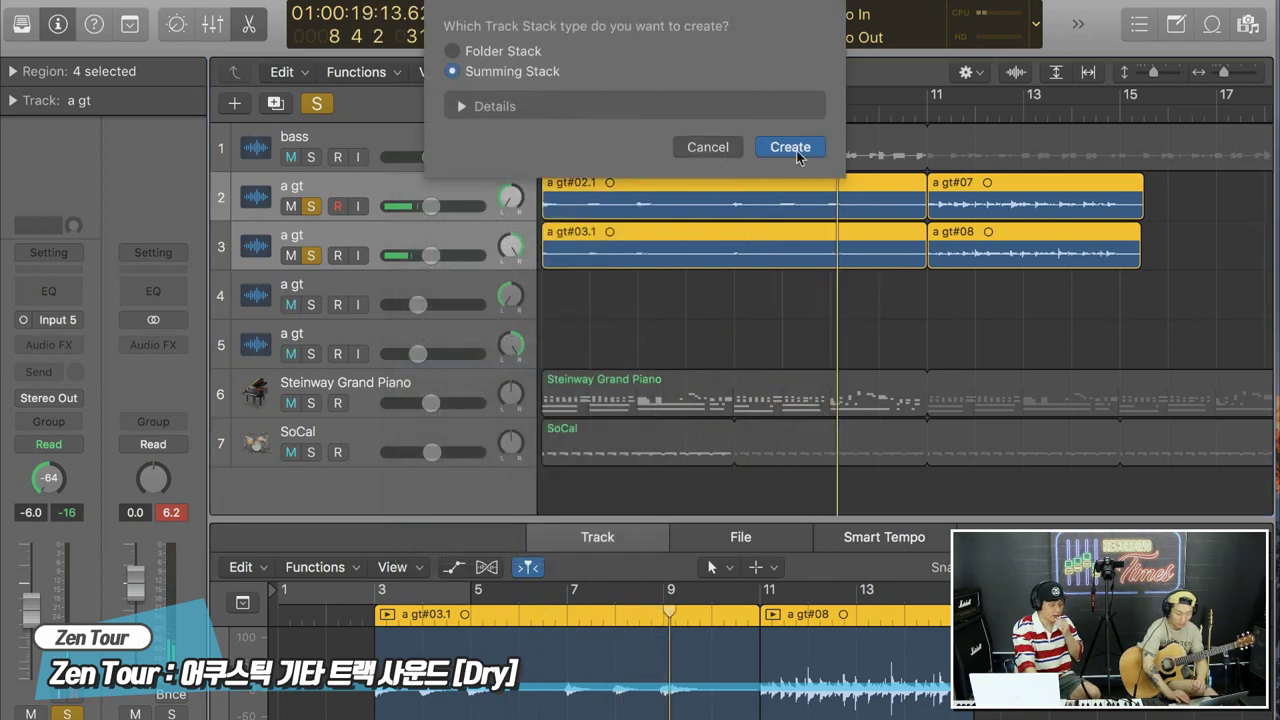
click(796, 153)
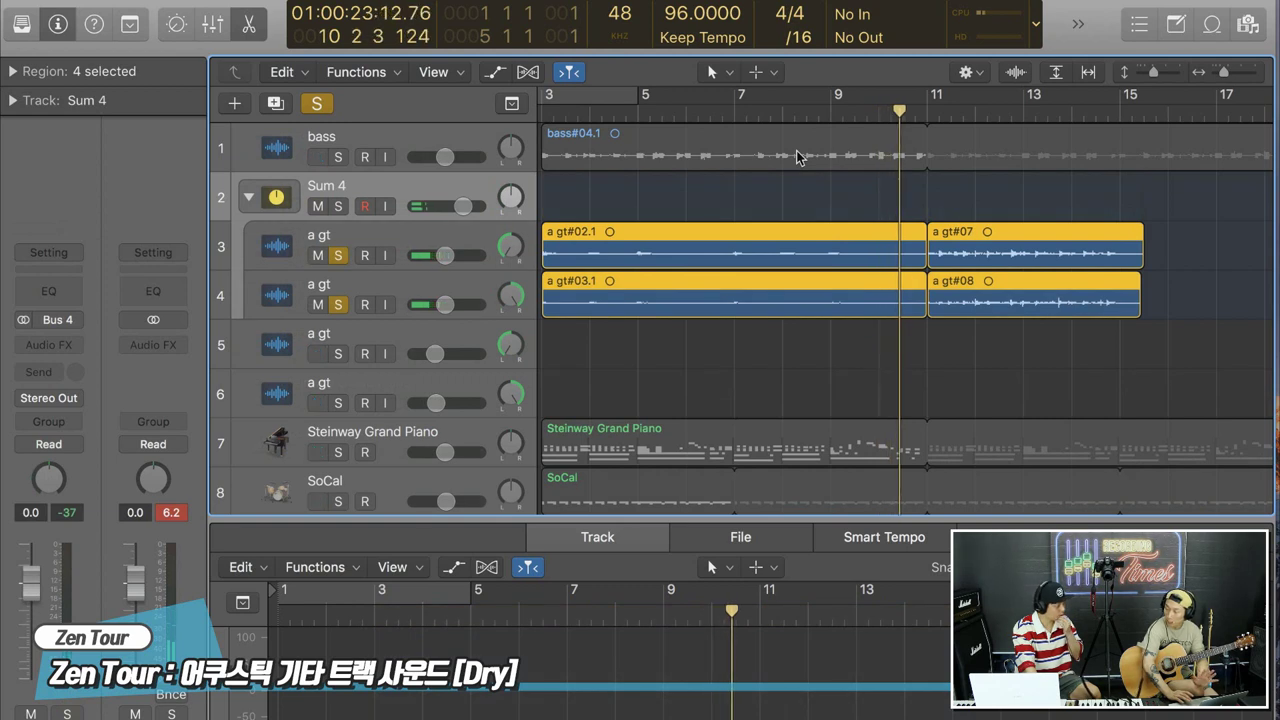
click(324, 185)
double_click(324, 185)
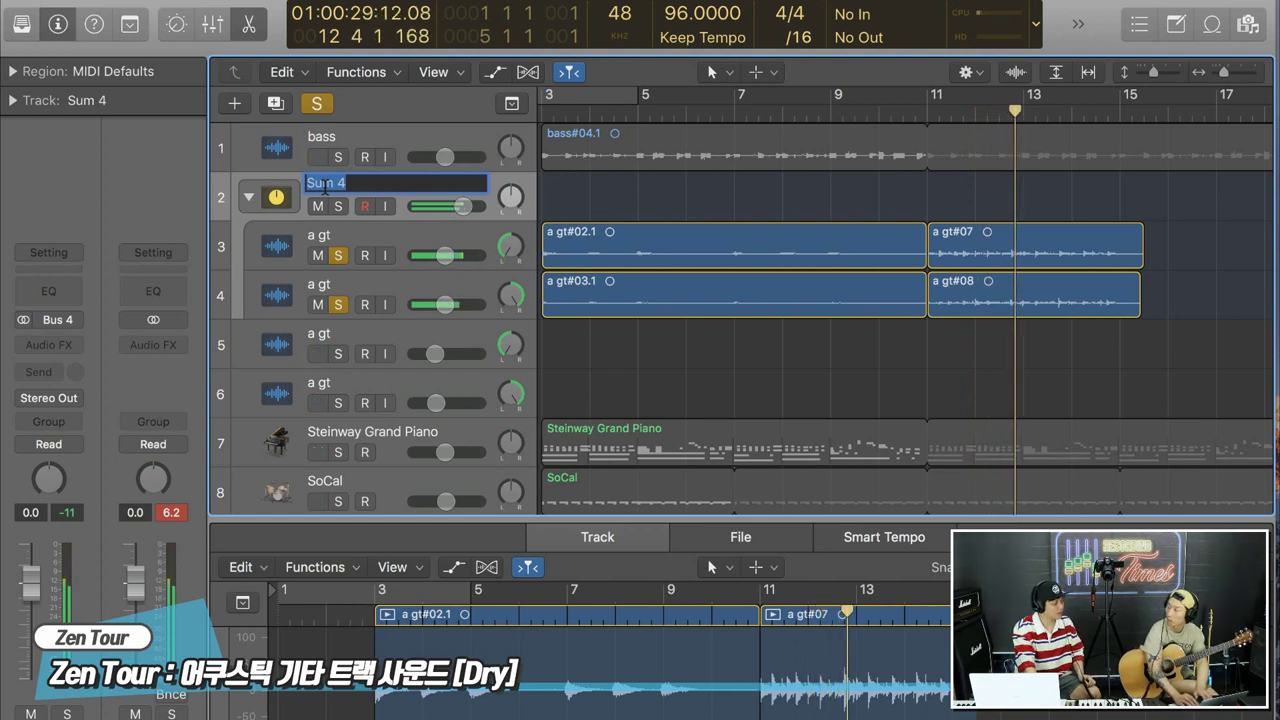
text(A gt)
key(Return)
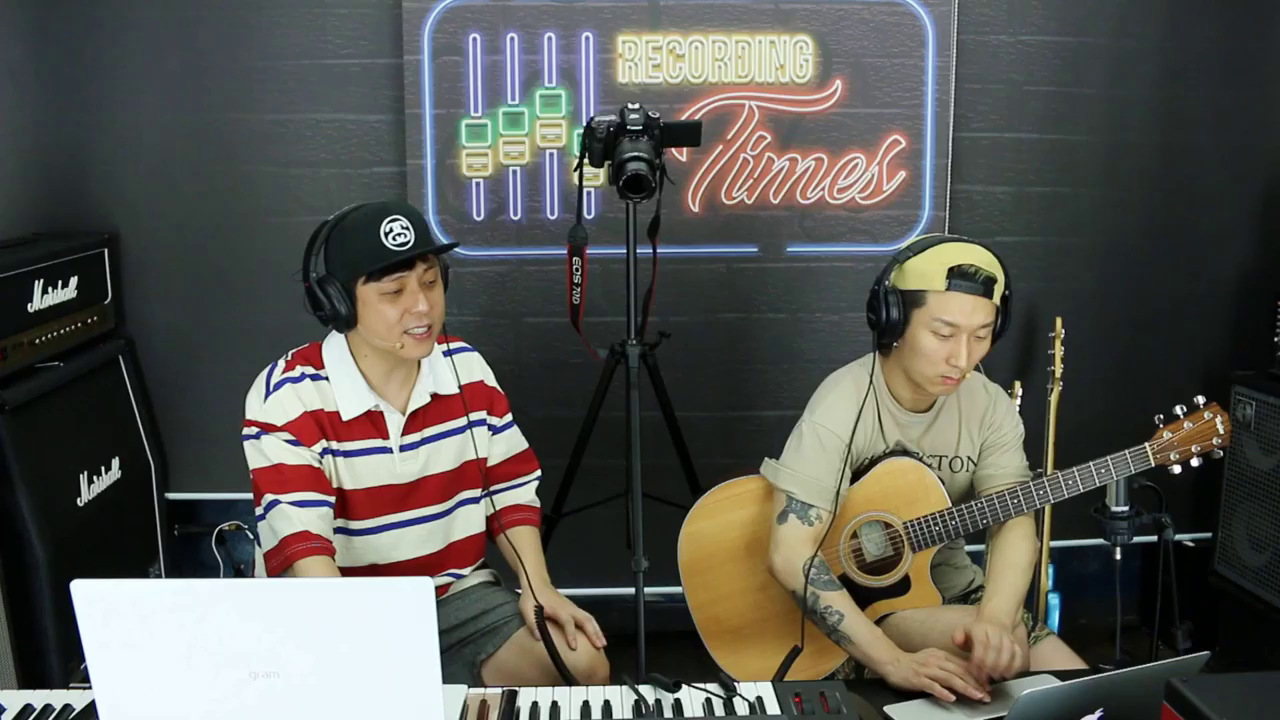